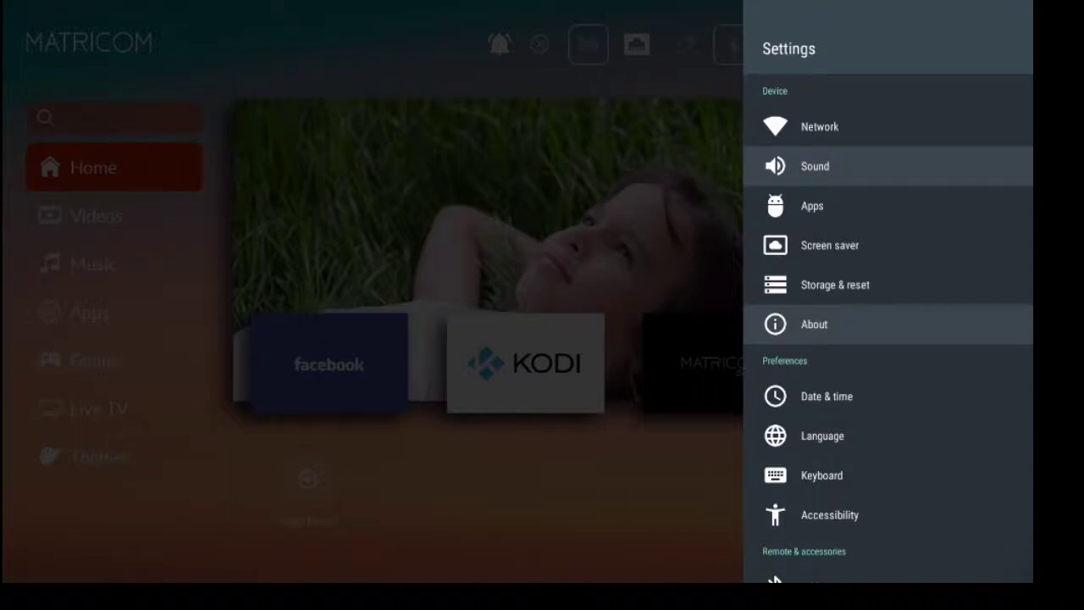
Step: Open the caption settings within the device's Accessibility settings
key("Escape")
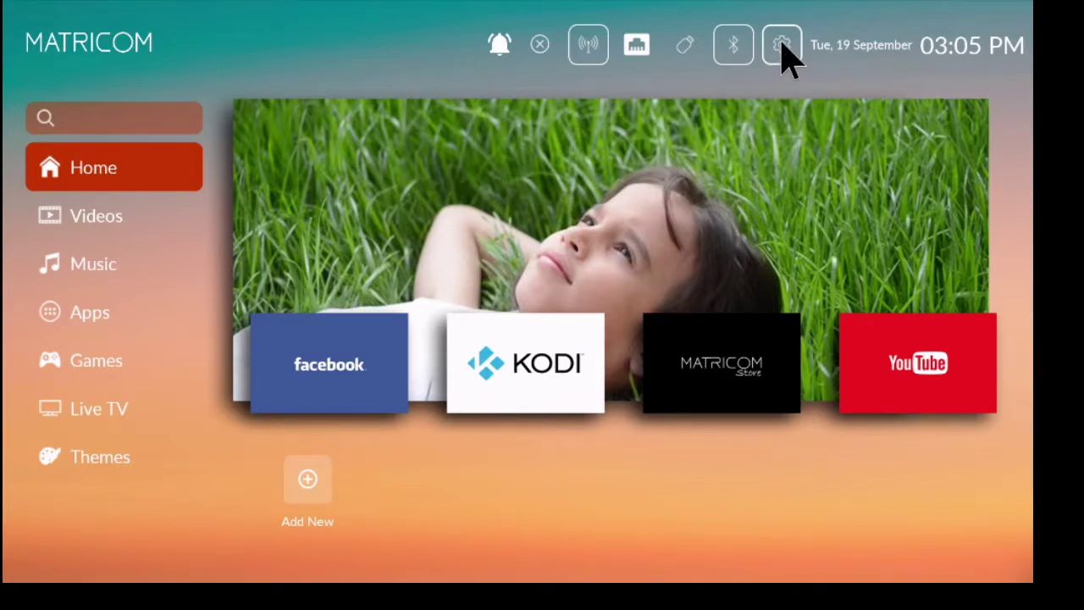
left_click(782, 48)
scroll(806, 194, "down", 3)
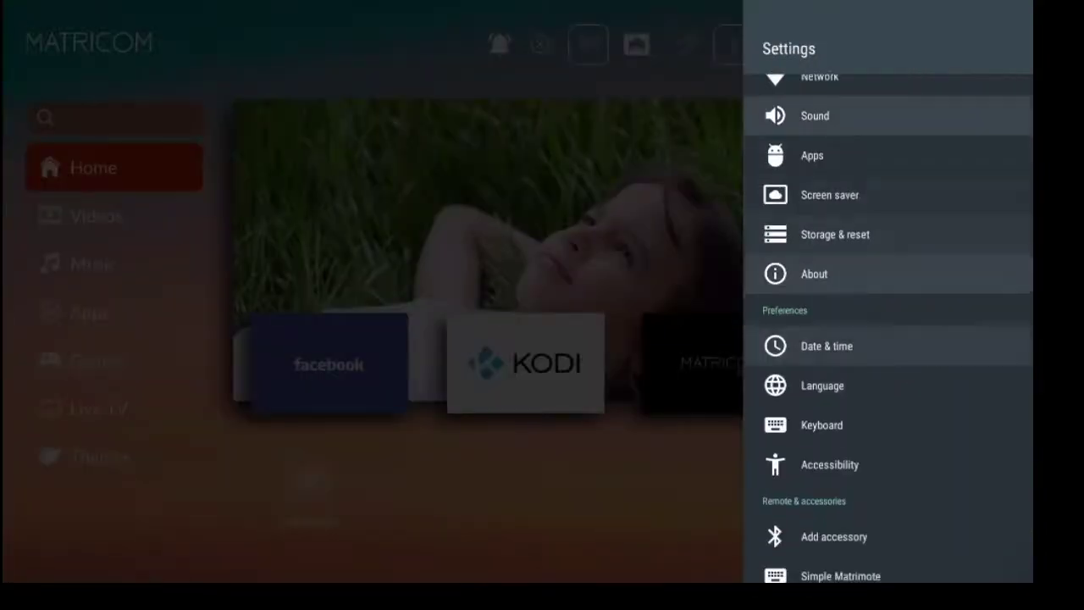
key("Down")
key("Return")
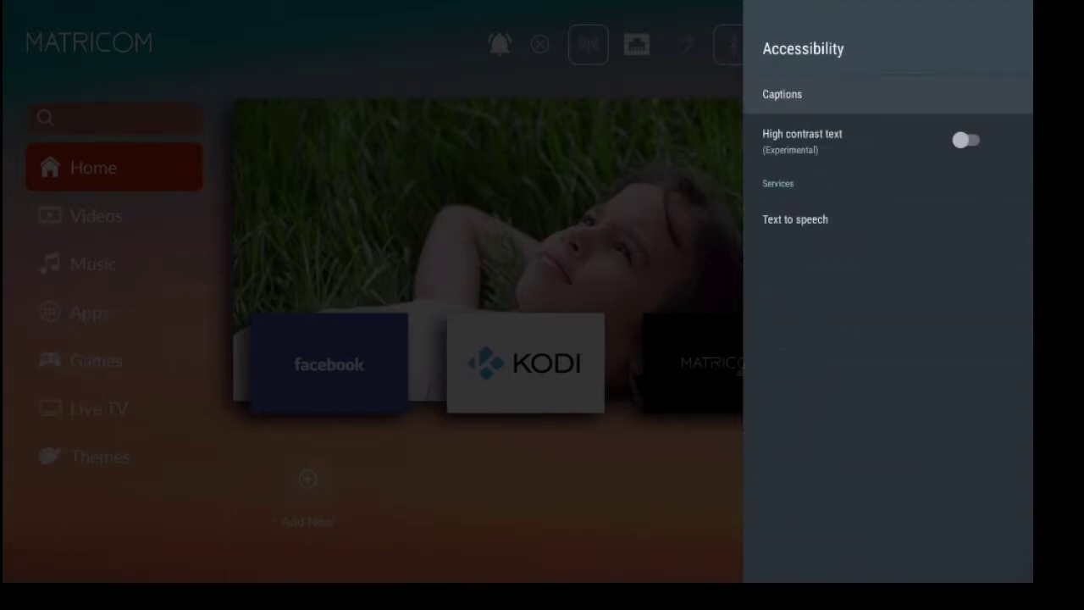
key("Return")
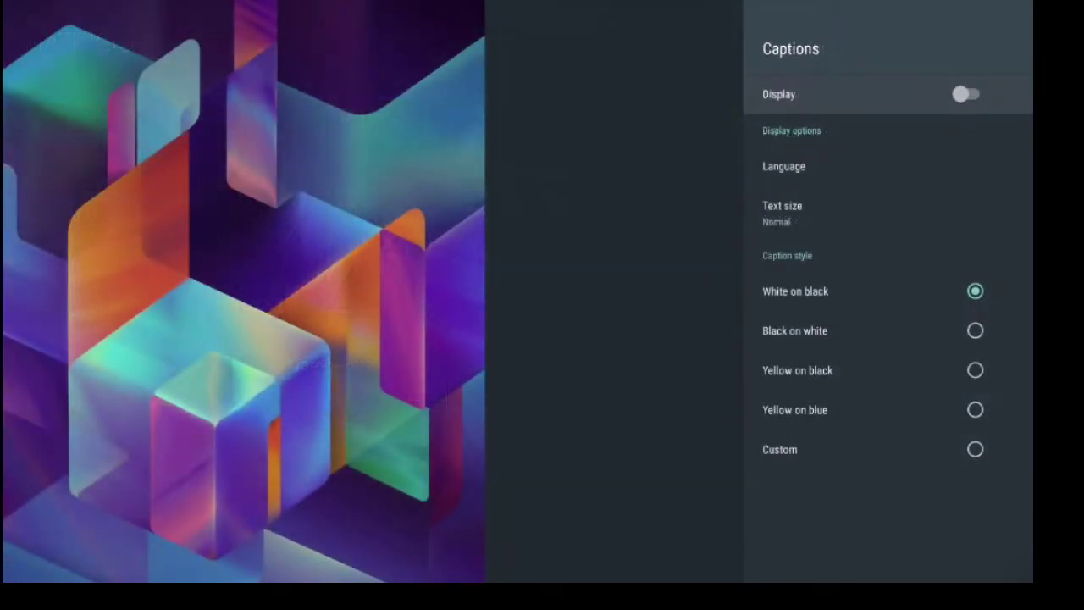
Step: Set the caption language to English (United States)
key("Down")
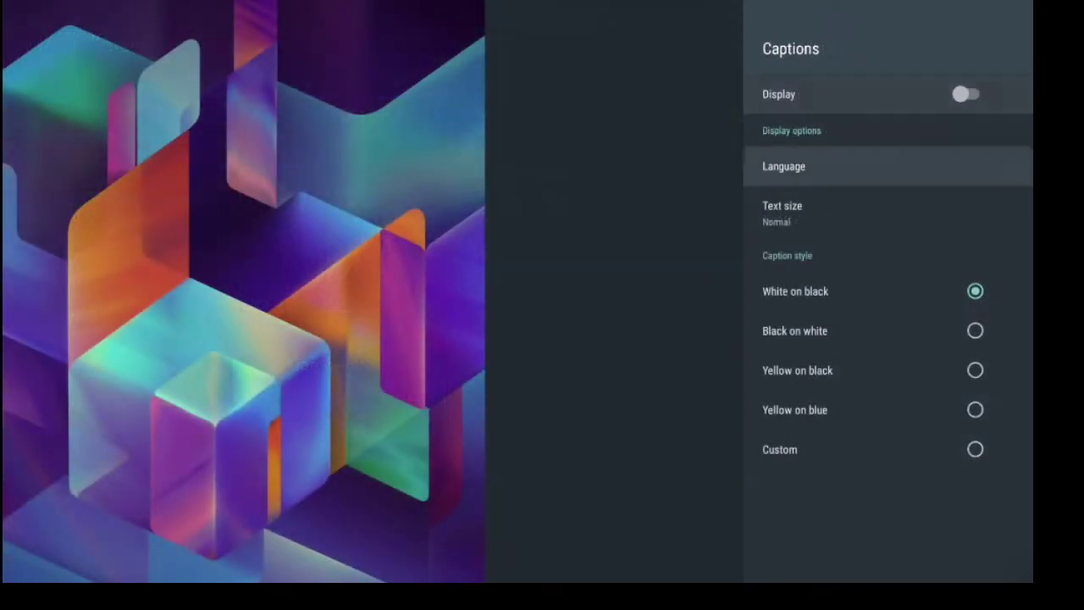
key("Return")
key("Down")
key("Down")
key("Down")
key("Down")
key("Down")
key("Down")
key("Down")
key("Down")
key("Down")
key("Down")
key("Down")
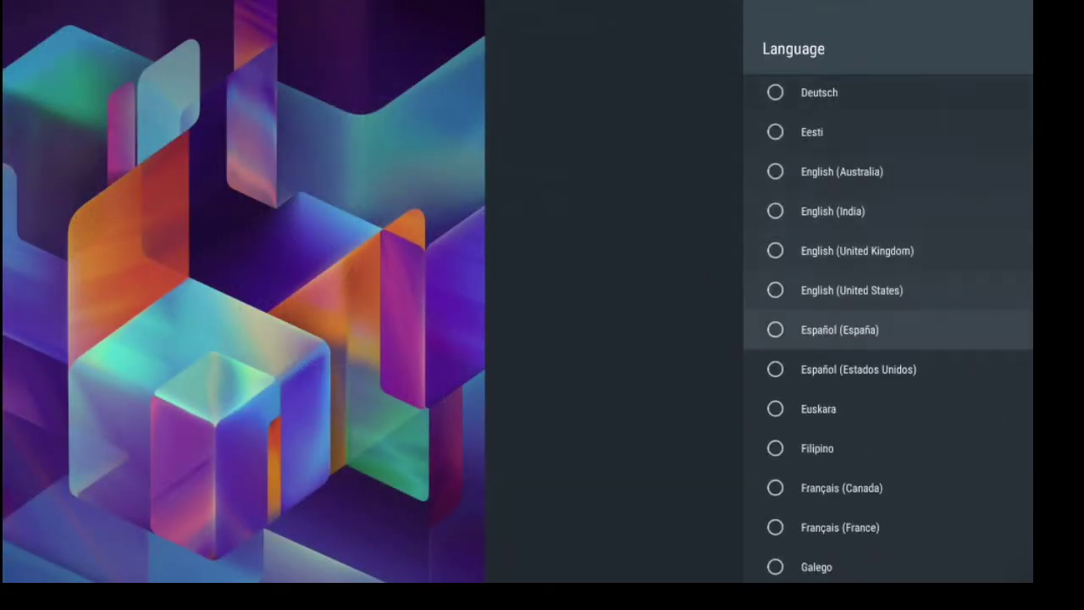
key("Up")
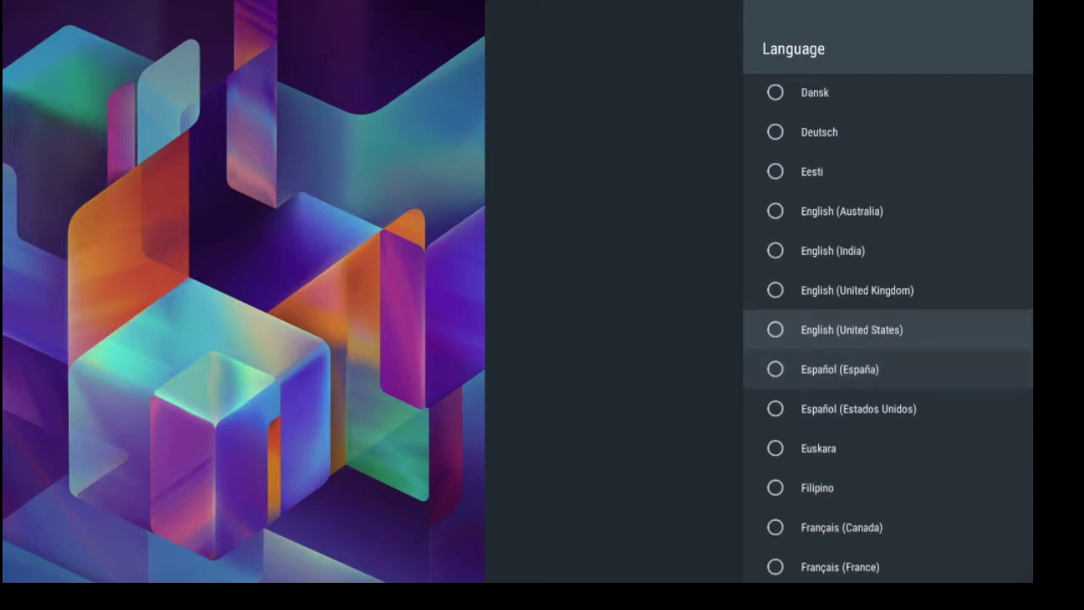
key("Return")
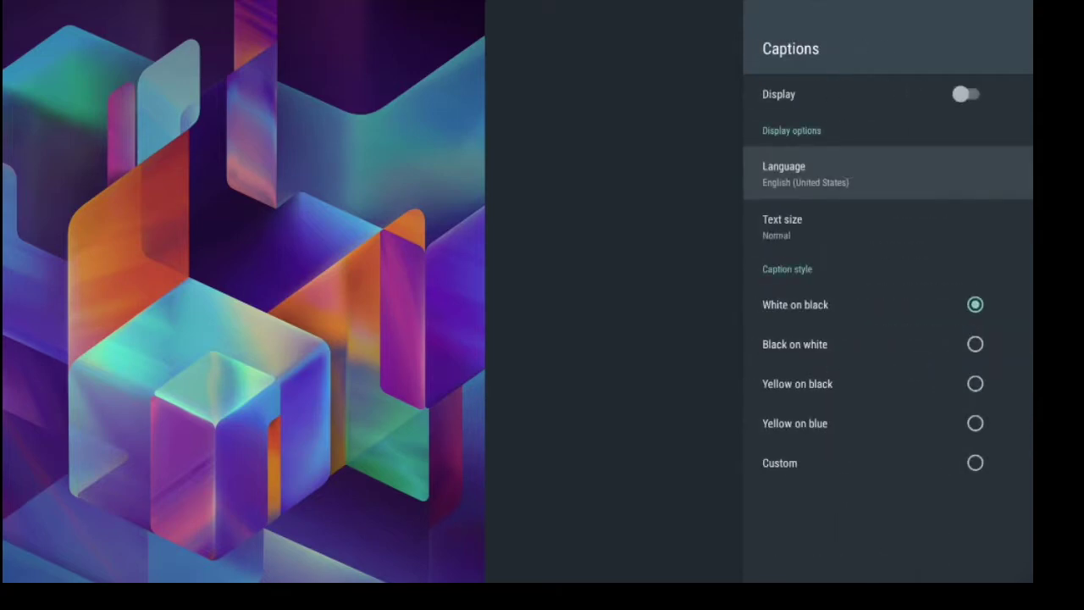
Step: Set the caption text size to Very large
key("Down")
key("Return")
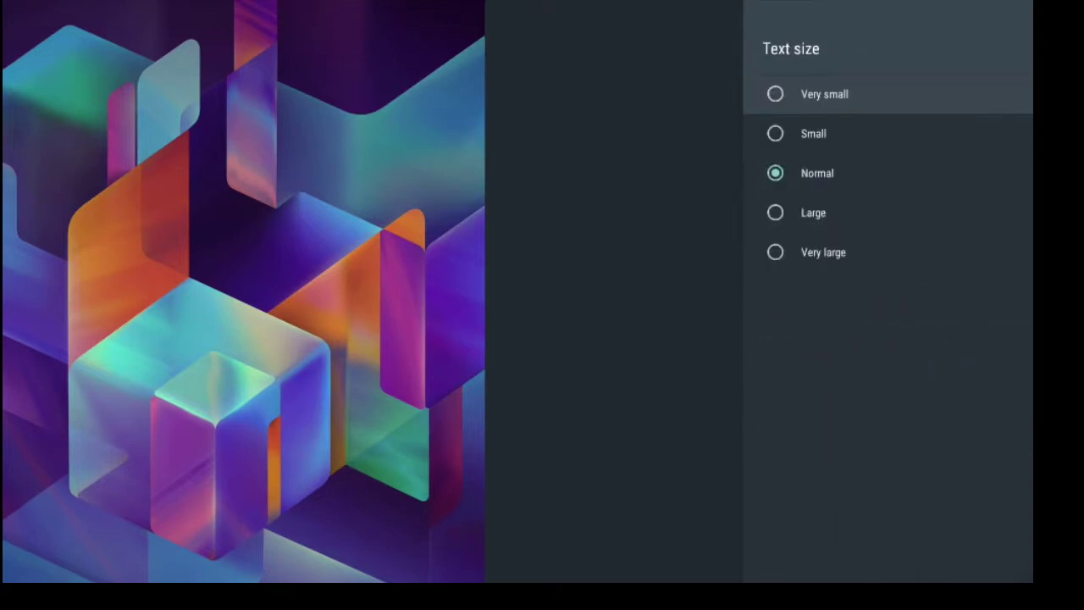
key("Down")
key("Down")
key("Down")
key("Down")
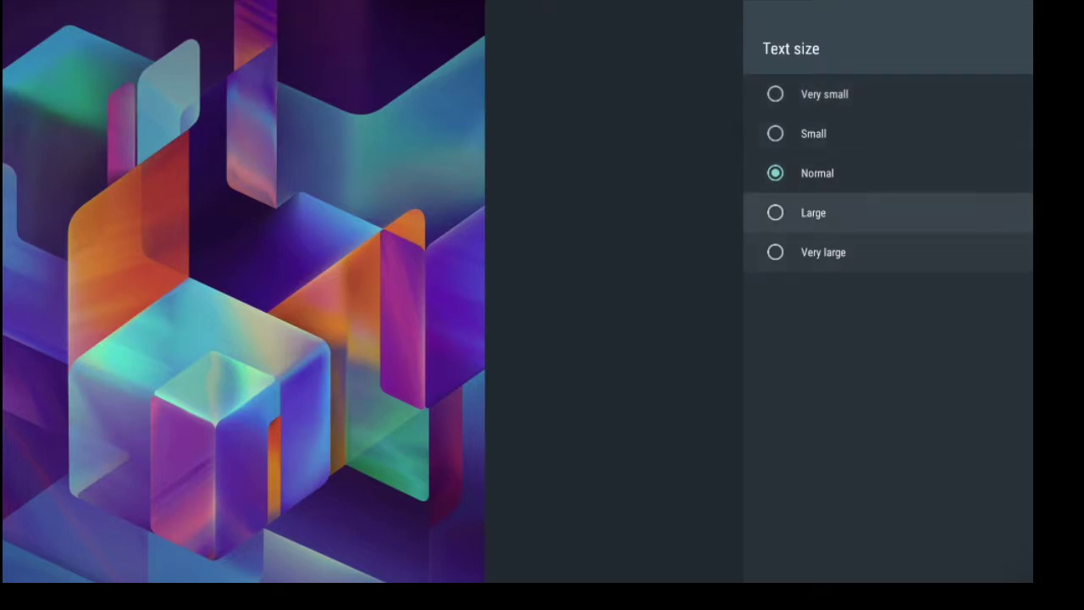
key("Down")
key("Return")
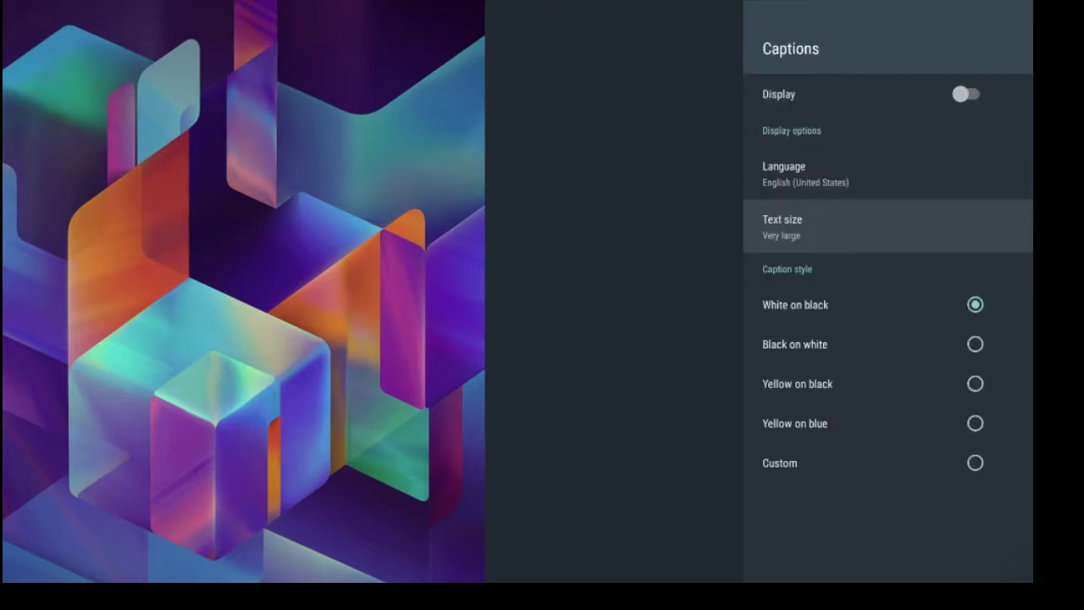
Step: Choose the Custom caption style and open its options
key("Down")
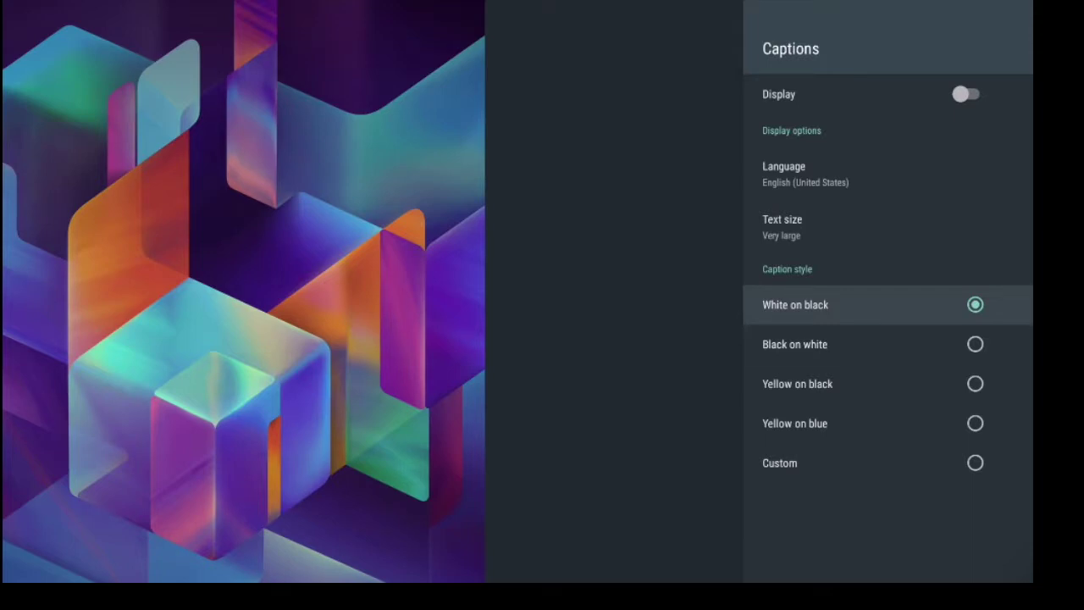
key("Down")
key("Down")
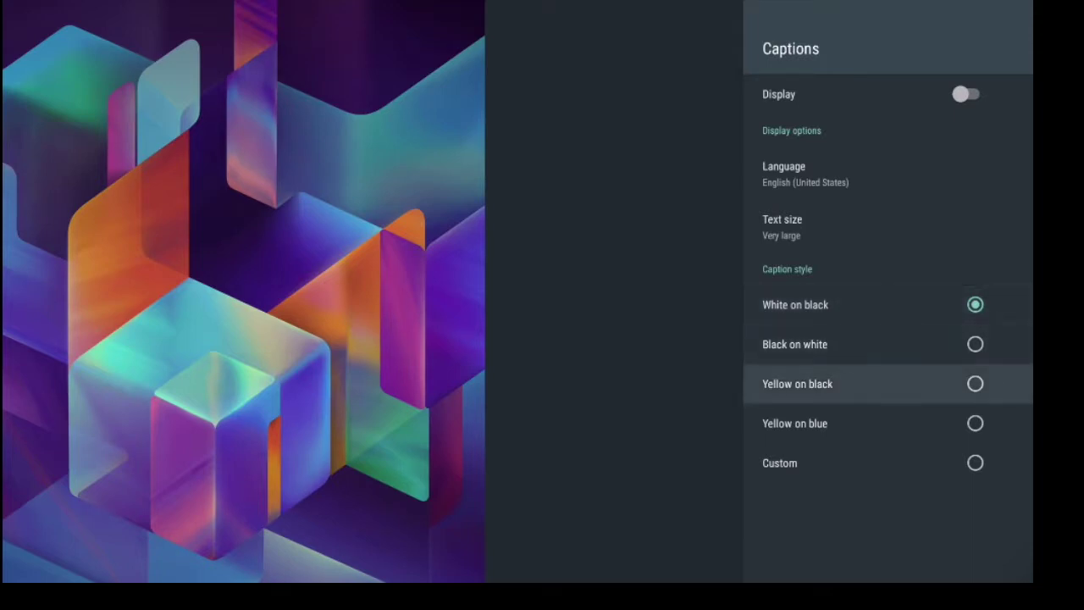
key("Down")
key("Down")
key("Return")
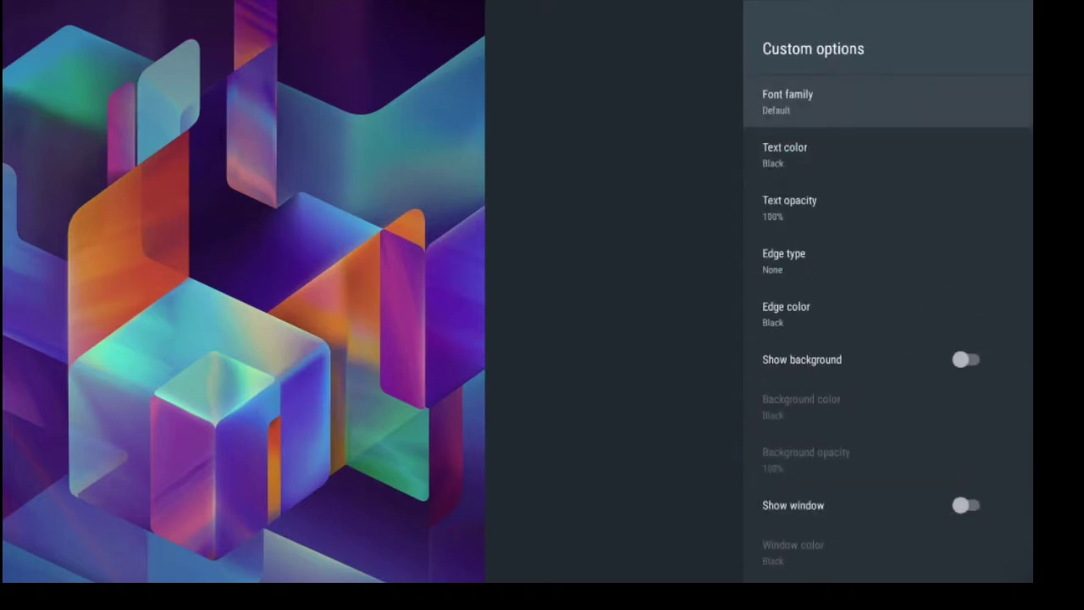
Step: Look through the custom caption options for font, text, edge, background and window, and return to the caption settings
key("Down")
key("Down")
key("Down")
key("Down")
key("Down")
key("Down")
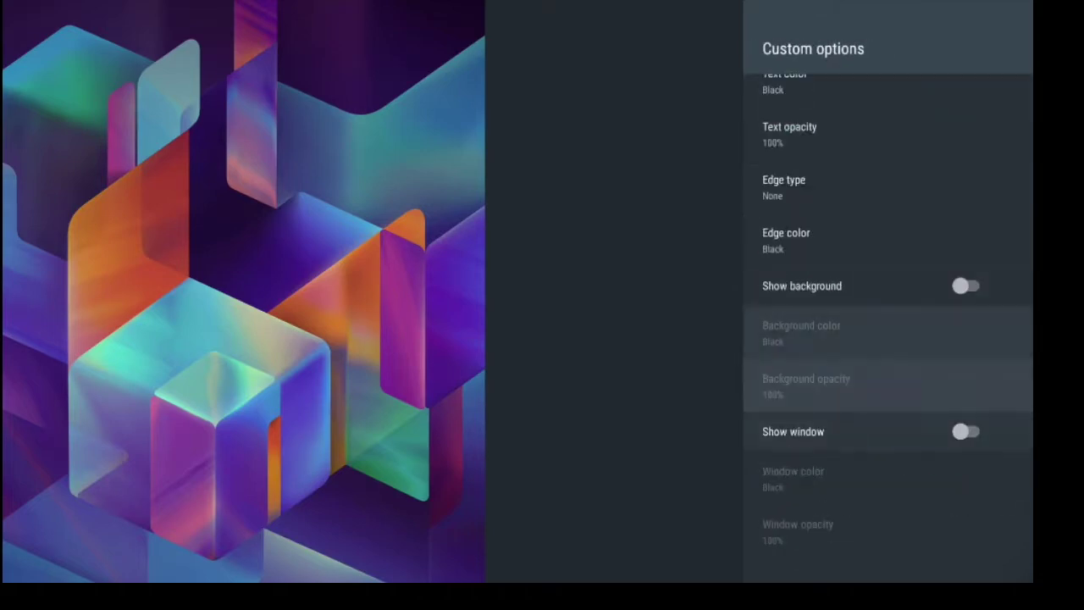
key("Up")
key("Up")
key("Up")
key("Up")
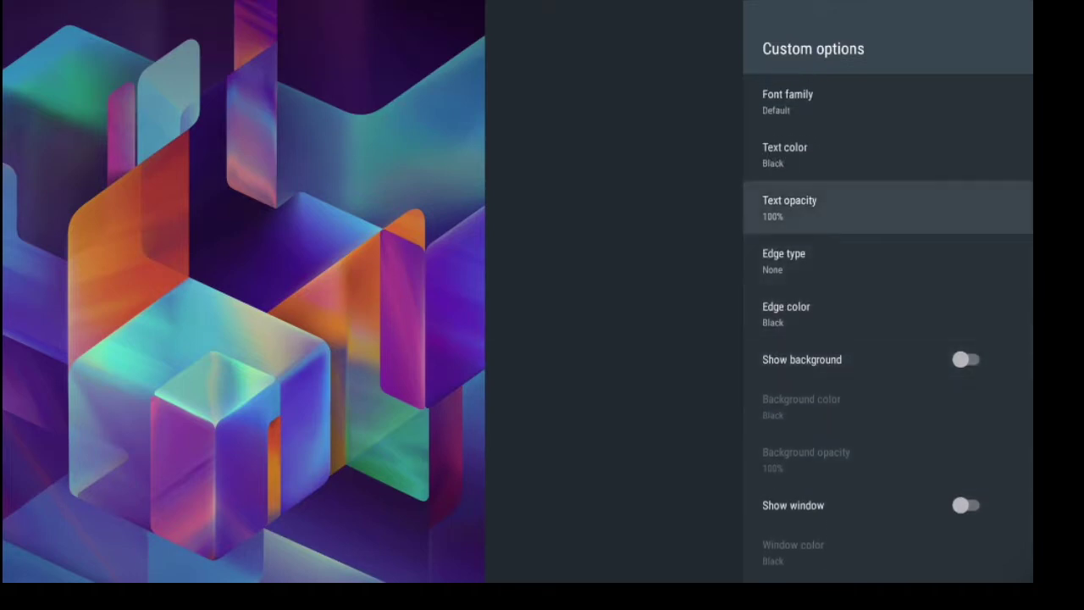
key("Escape")
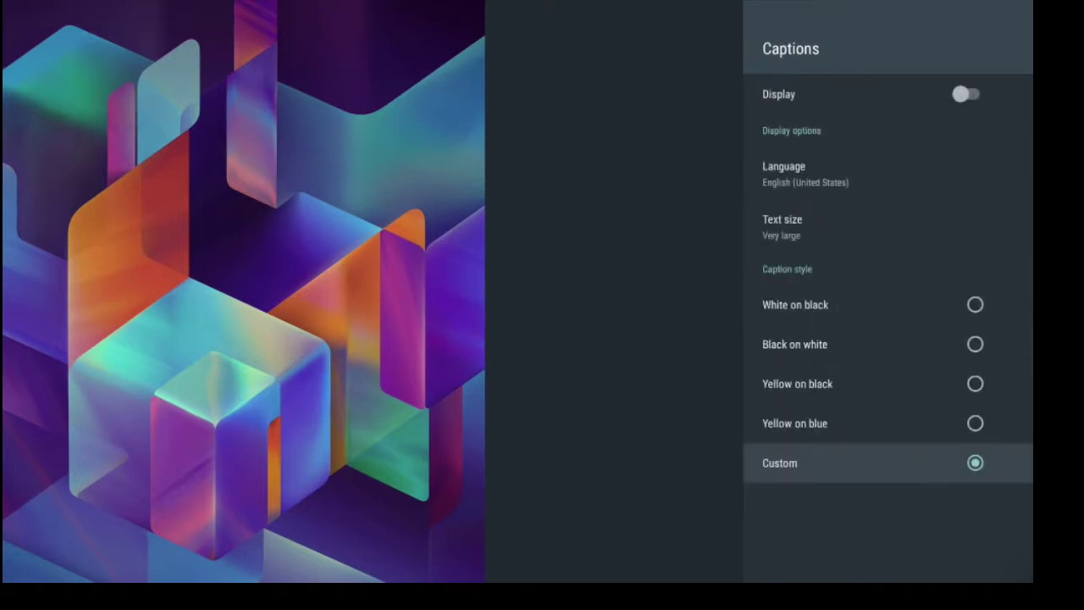
Step: Change the caption style to Yellow on black
key("Up")
key("Up")
key("Up")
key("Down")
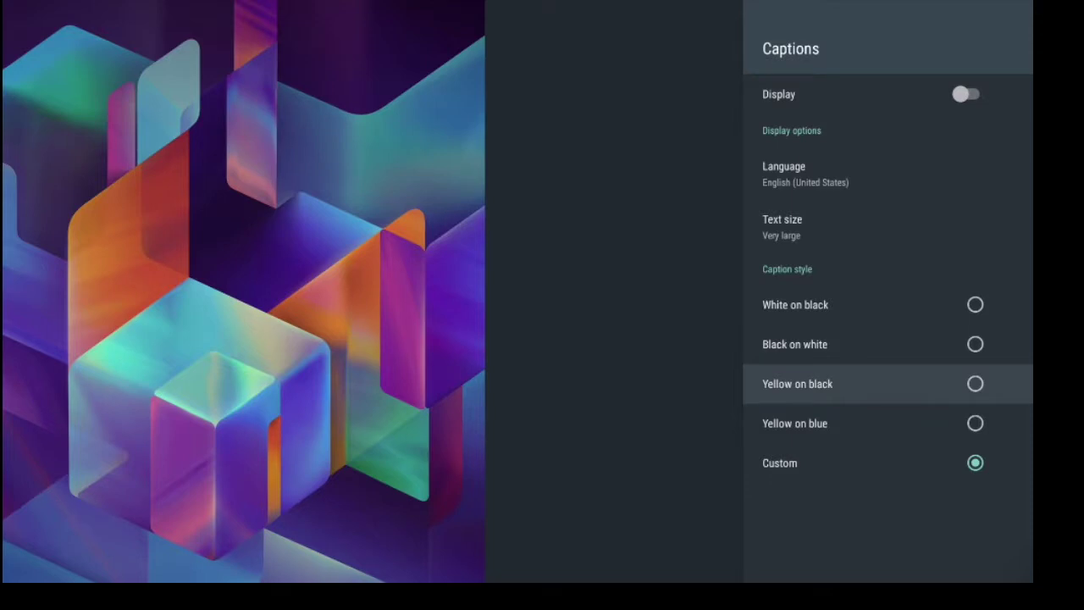
key("Return")
Step: Turn on the display of captions
key("Up")
key("Up")
key("Up")
key("Up")
key("Up")
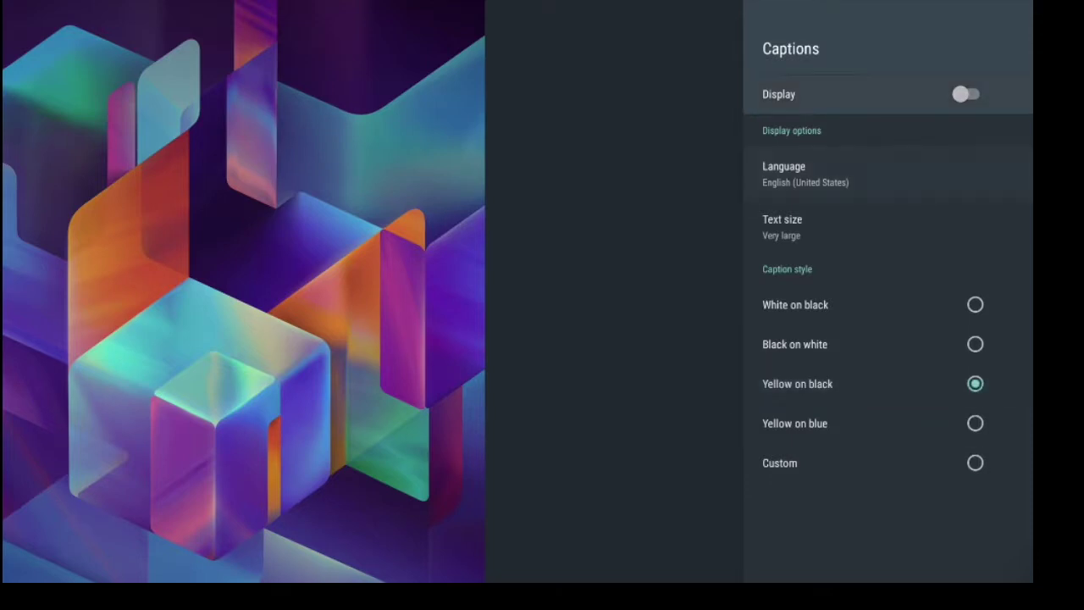
key("Return")
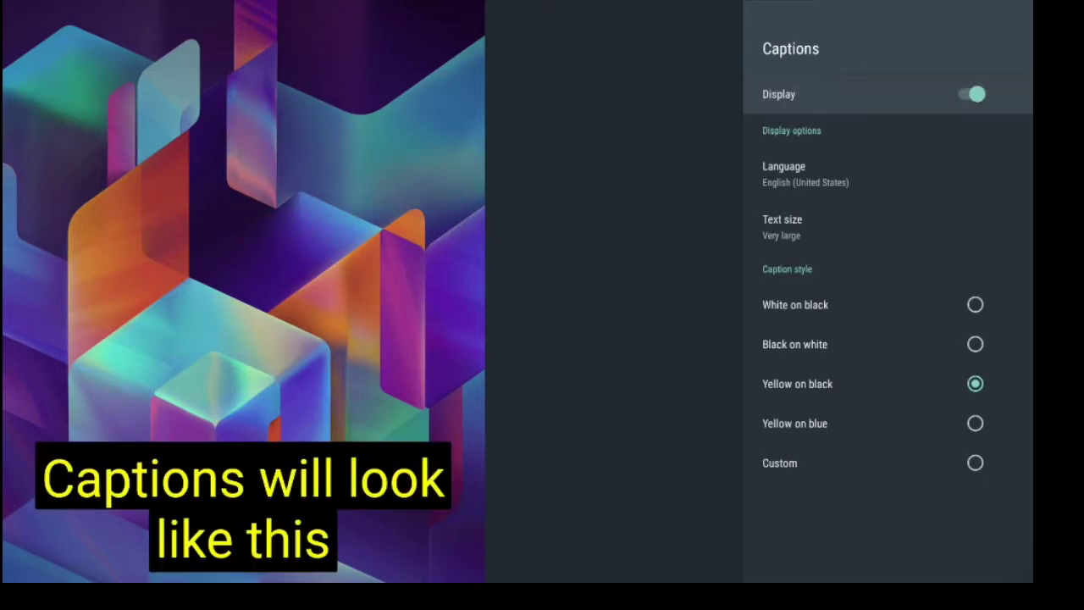
Step: Try the White on black, Black on white, Yellow on black and Yellow on blue caption styles in turn to compare their previews
key("Down")
key("Down")
key("Down")
key("Return")
key("Down")
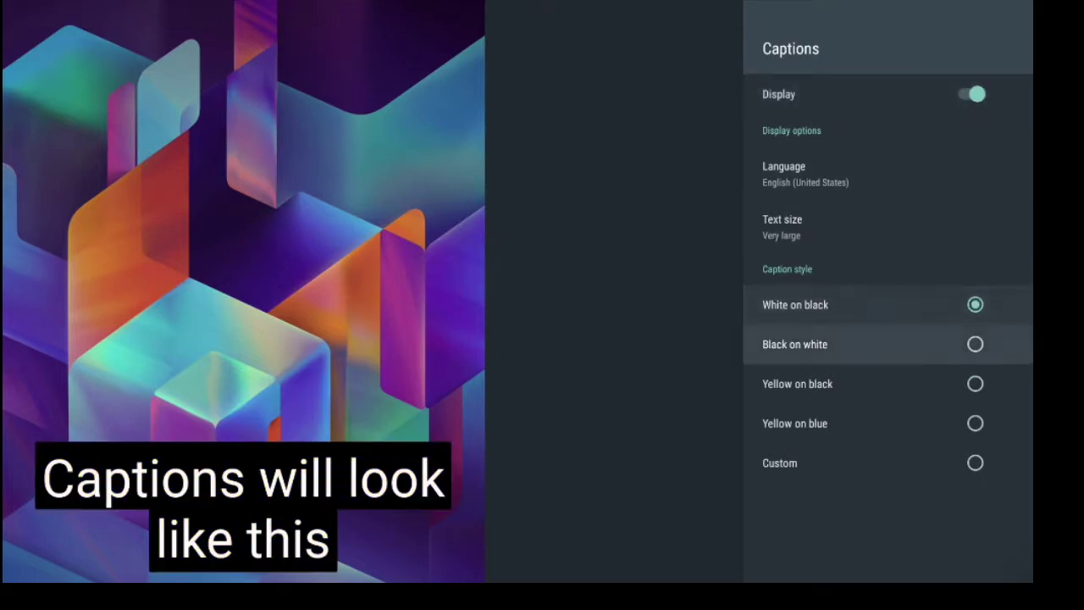
key("Return")
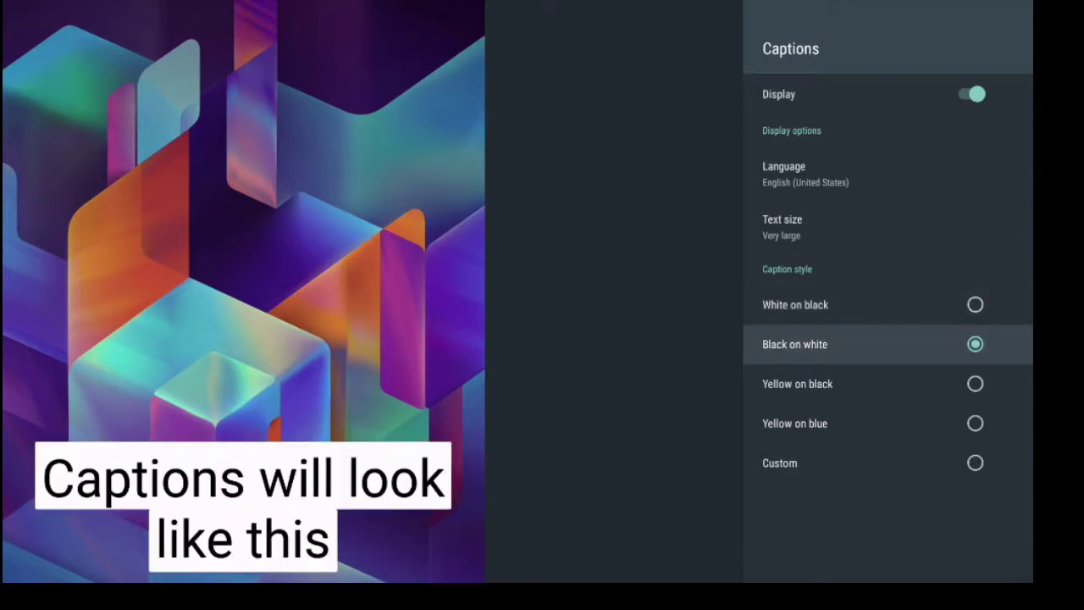
key("Down")
key("Return")
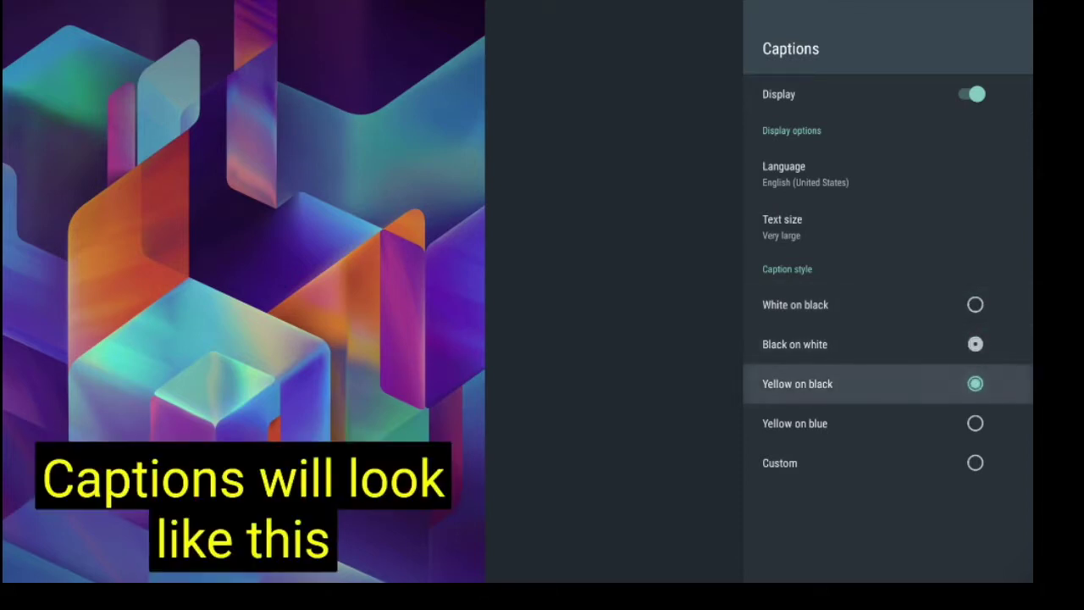
key("Down")
key("Return")
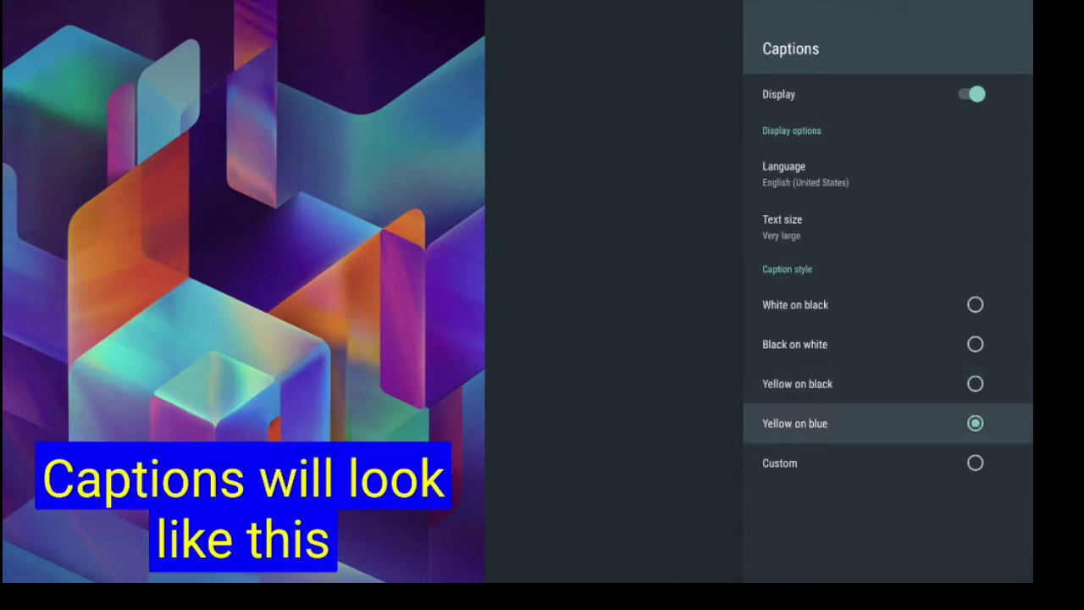
Step: Switch the caption style to Custom and turn its Show background option on and off again
key("Down")
key("Return")
key("Down")
key("Down")
key("Down")
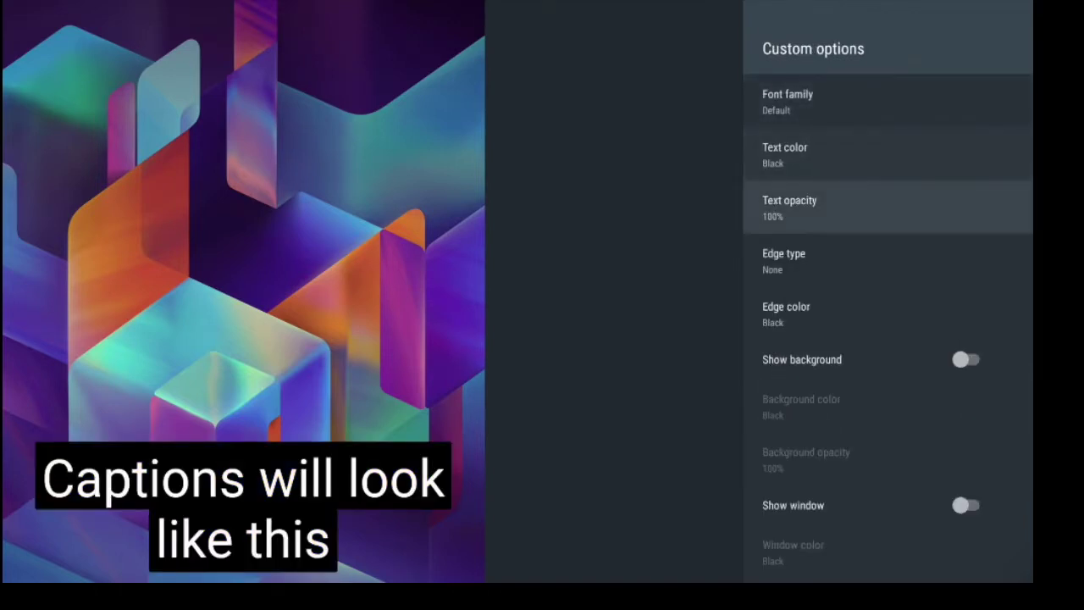
key("Down")
key("Down")
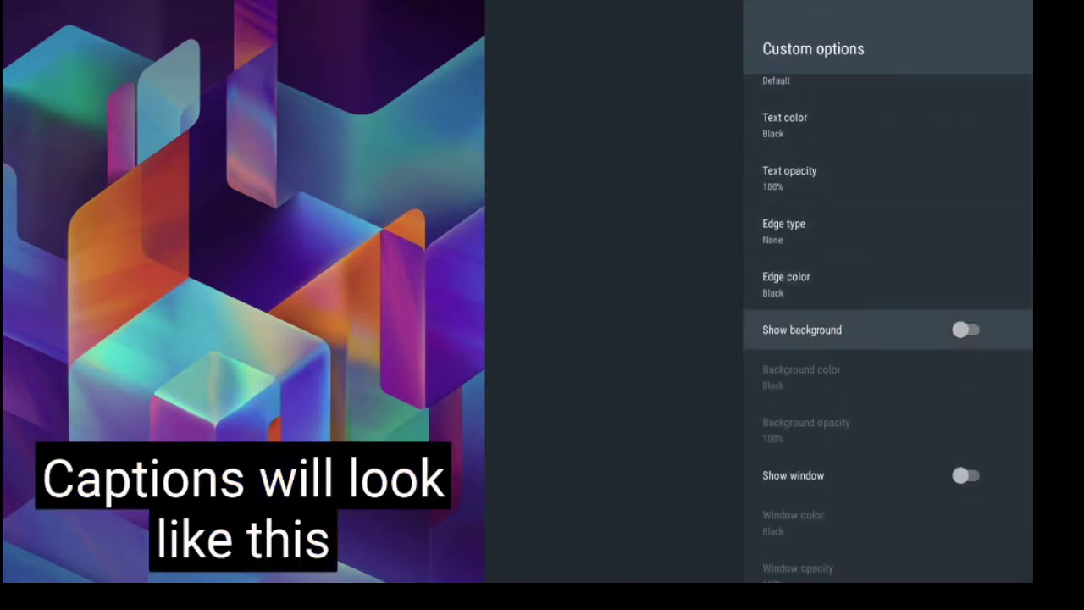
key("Return")
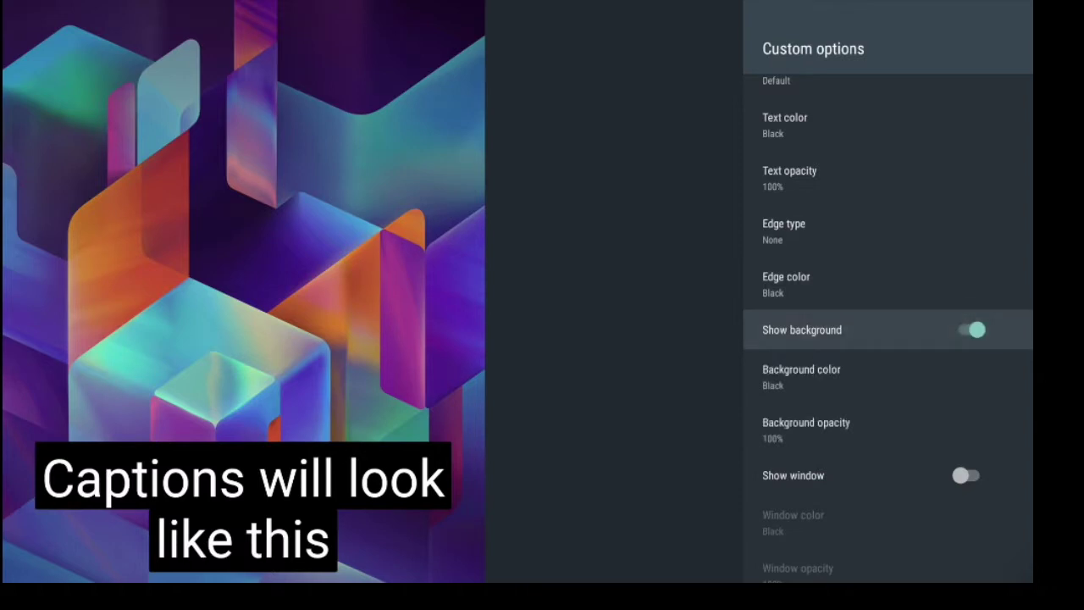
key("Return")
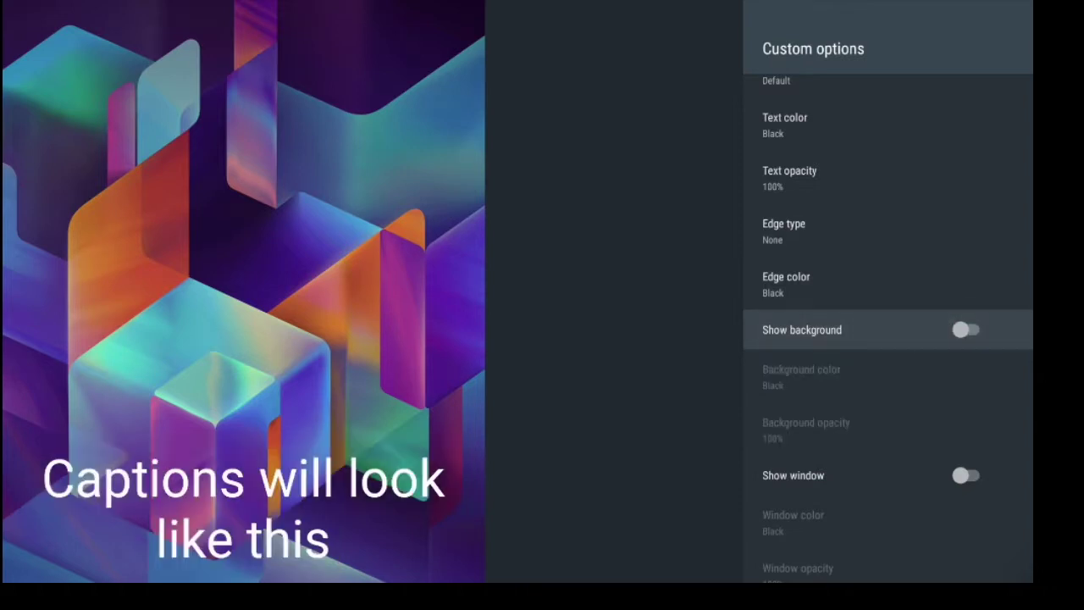
Step: Toggle the custom caption background repeatedly to compare the preview with and without it, leaving it off
key("Up")
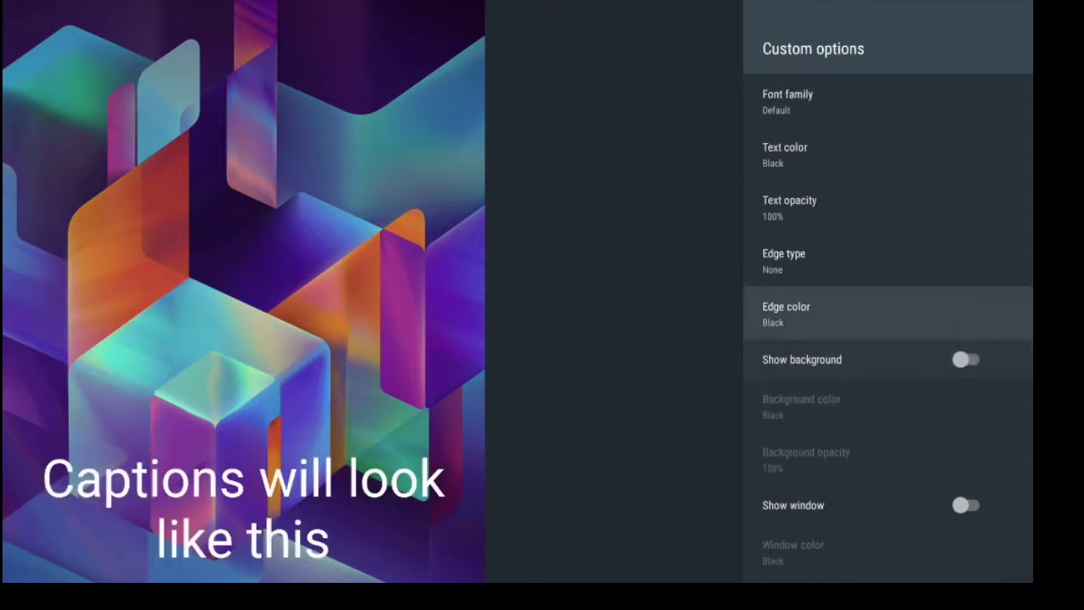
key("Down")
key("Return")
key("Return")
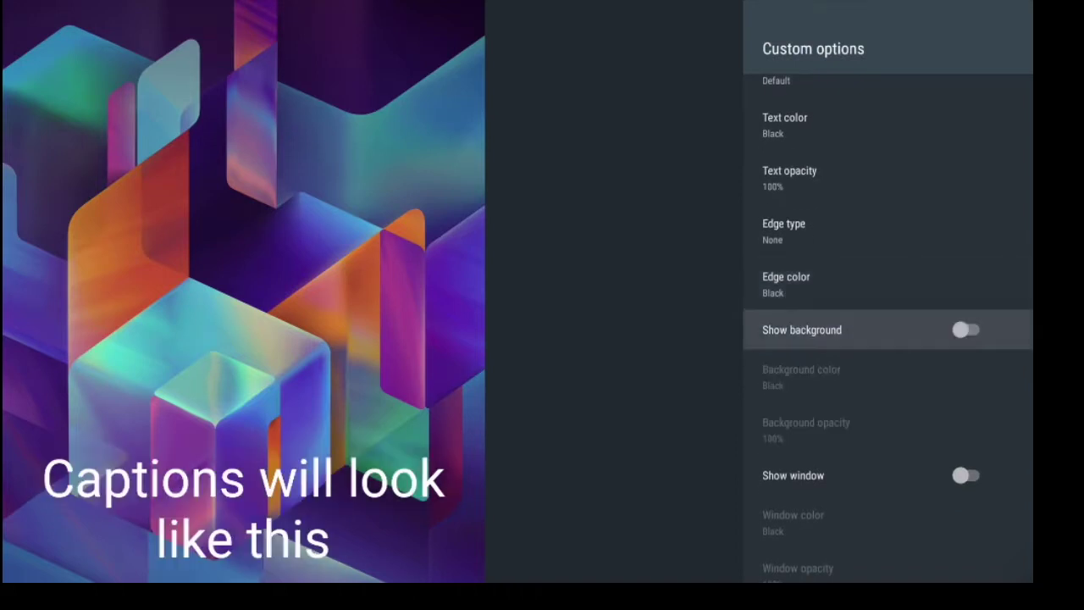
key("Return")
key("Return")
key("Return")
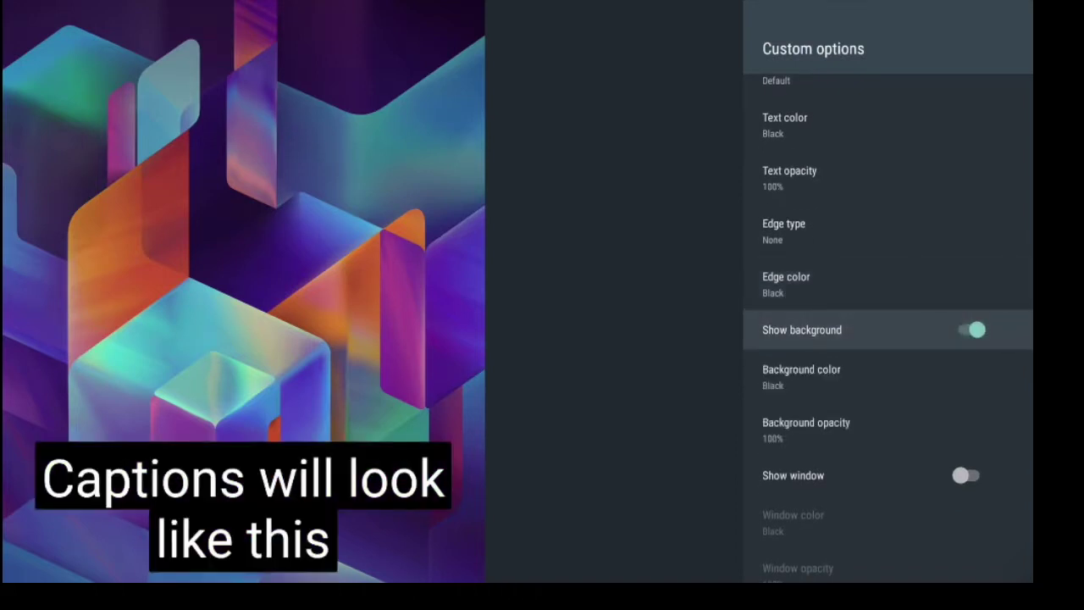
key("Return")
key("Return")
key("Return")
Step: Turn on the Show window option for the custom caption style
key("Down")
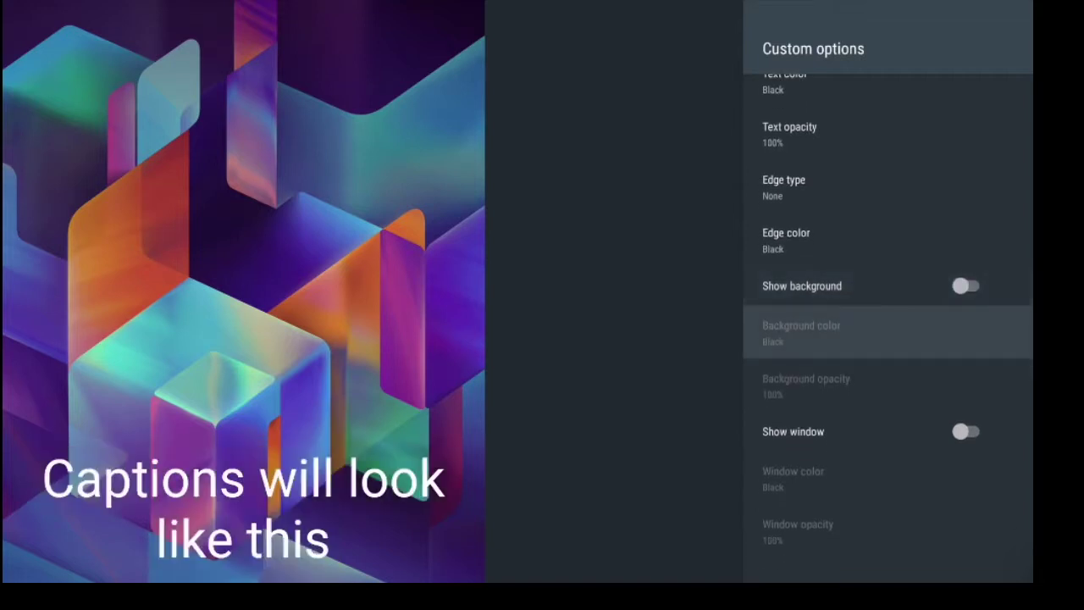
key("Down")
key("Down")
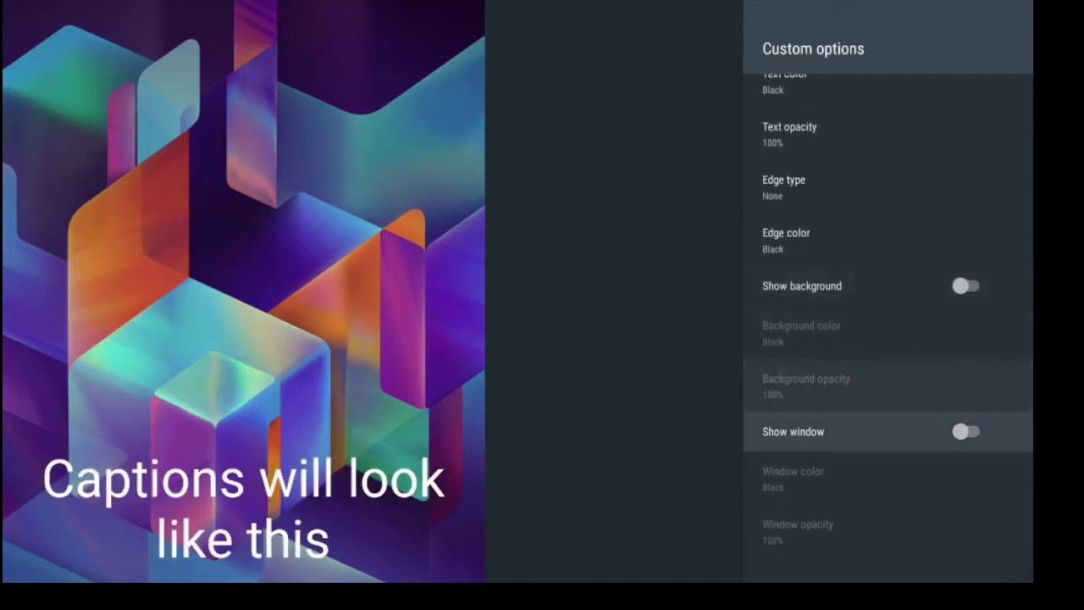
key("Return")
key("Return")
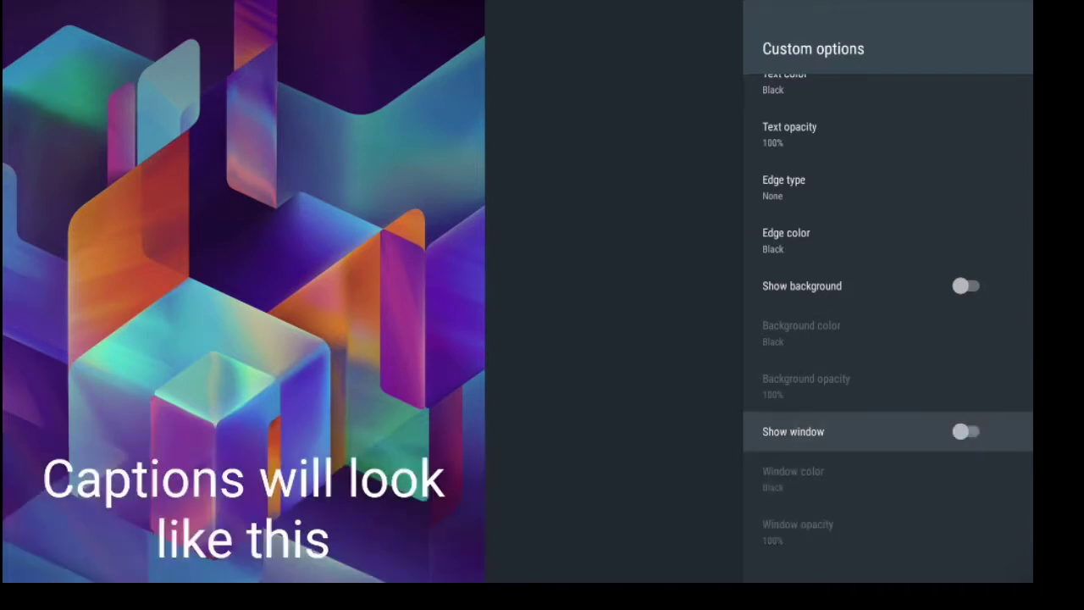
key("Return")
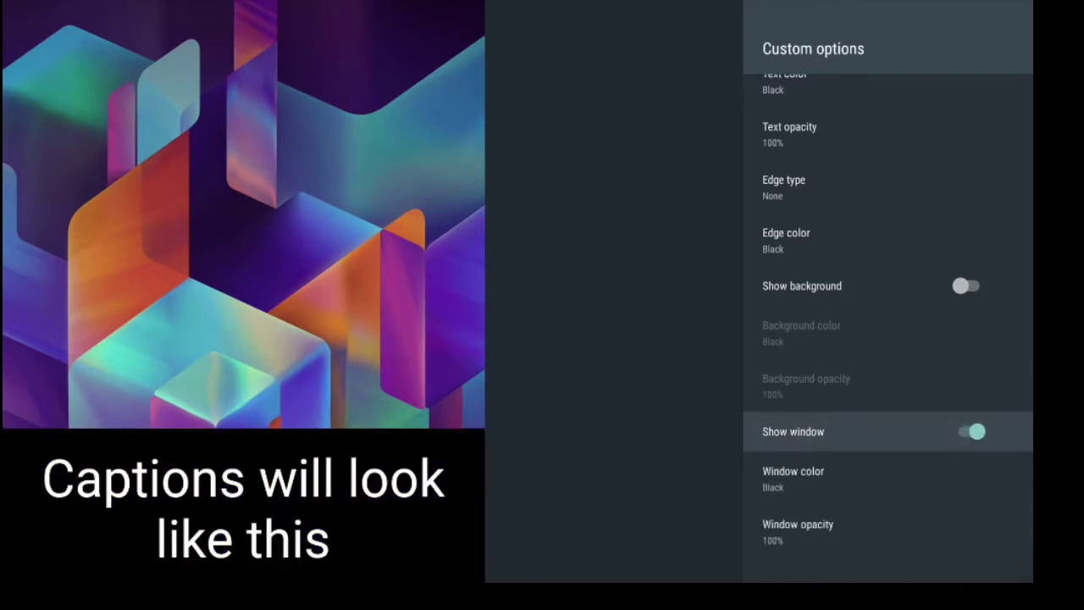
Step: Turn off the Show window option for the custom caption style and return to the Accessibility settings
key("Return")
key("Escape")
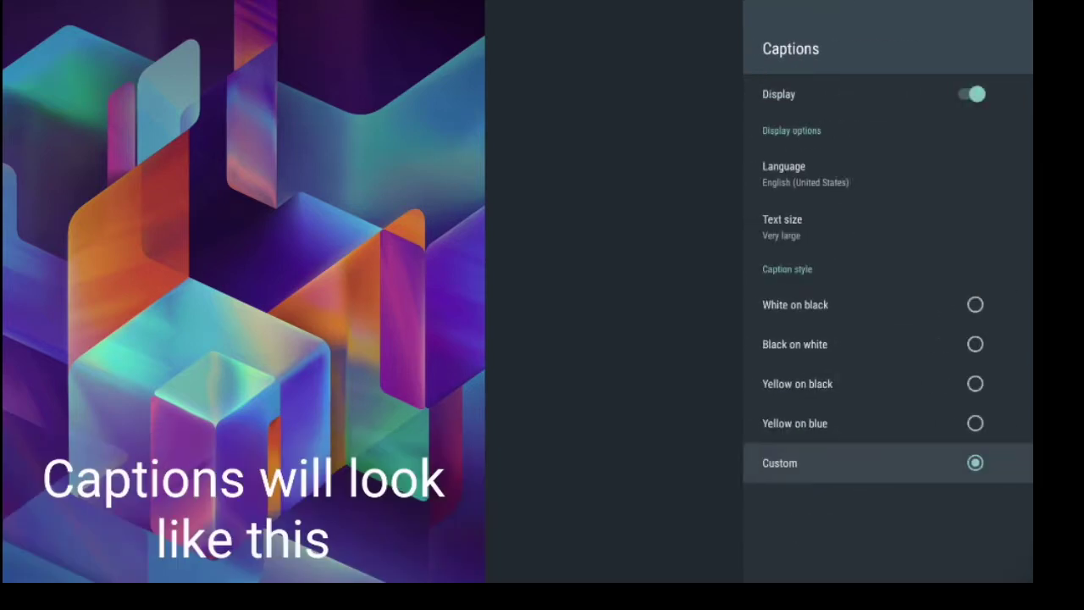
key("Escape")
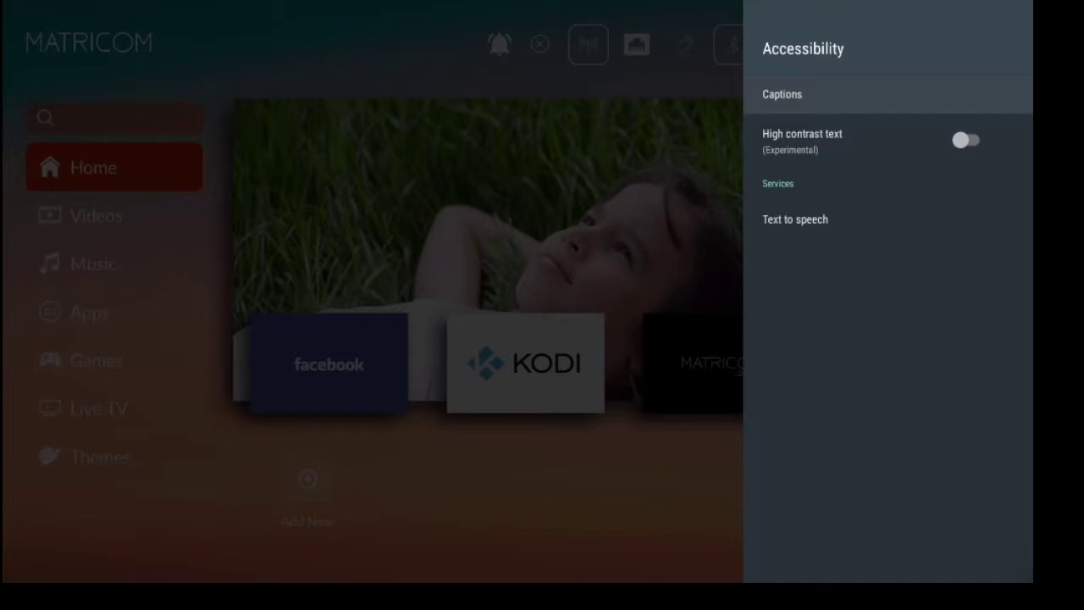
Step: Toggle High contrast text on and off repeatedly to compare the interface text, leaving it off
key("Down")
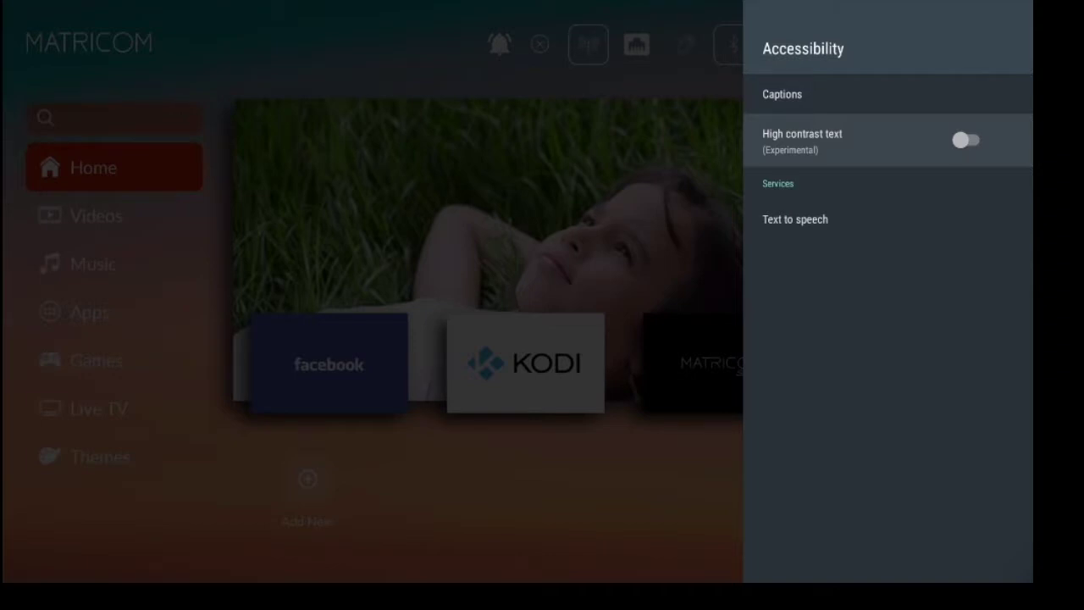
key("Return")
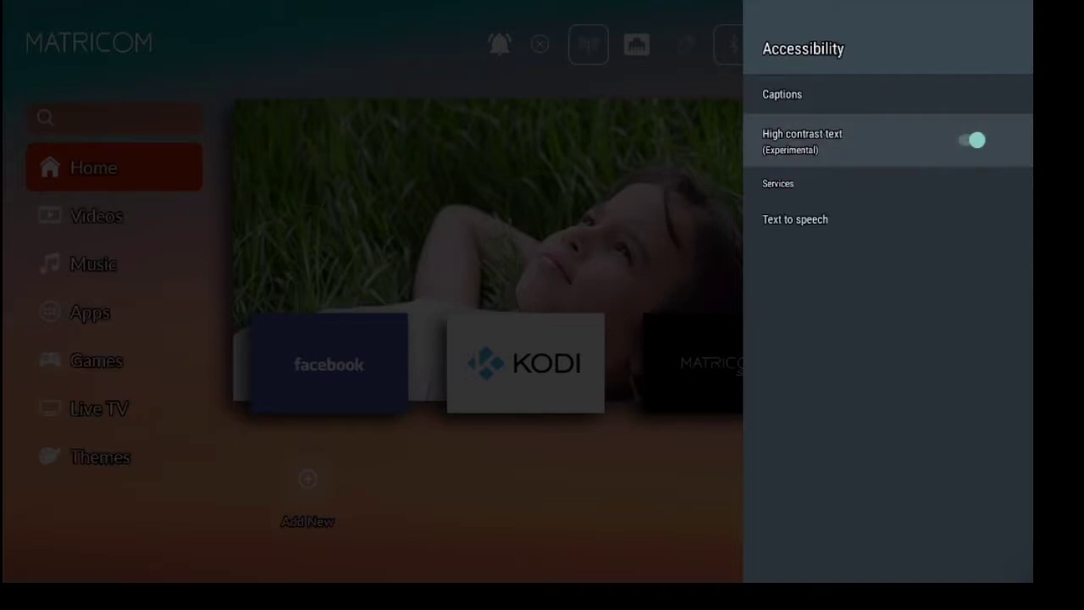
key("Return")
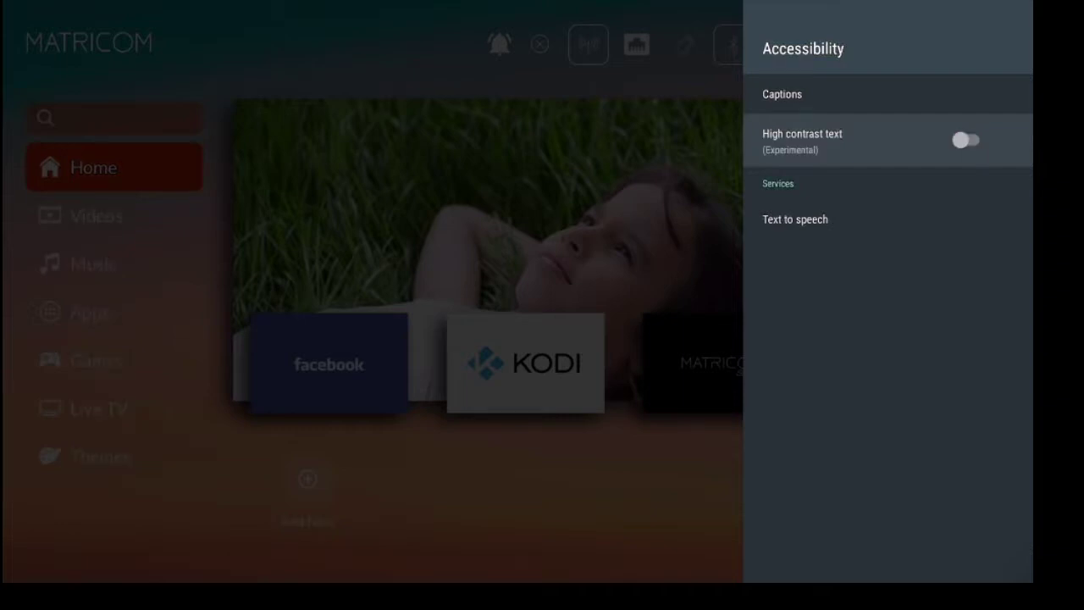
key("Return")
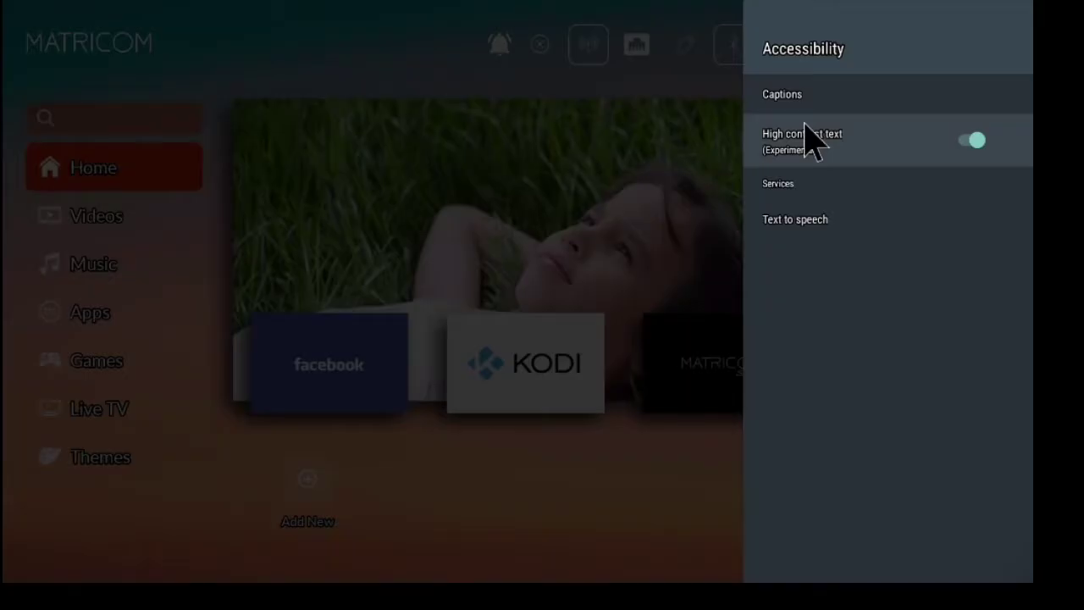
left_click(806, 139)
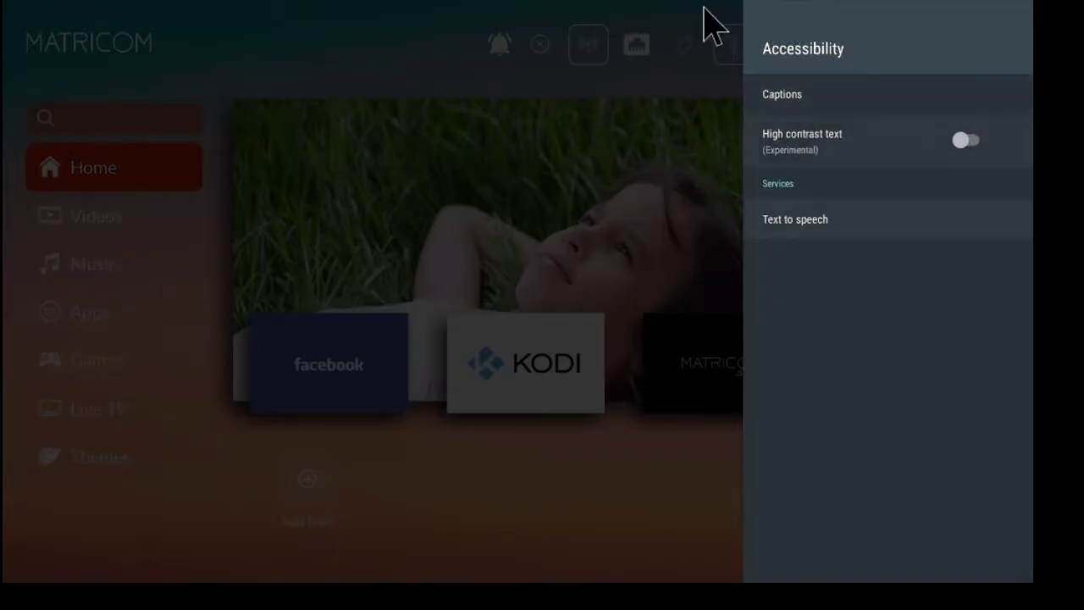
Step: View the text-to-speech output settings and exit the settings to the home screen
left_click(820, 230)
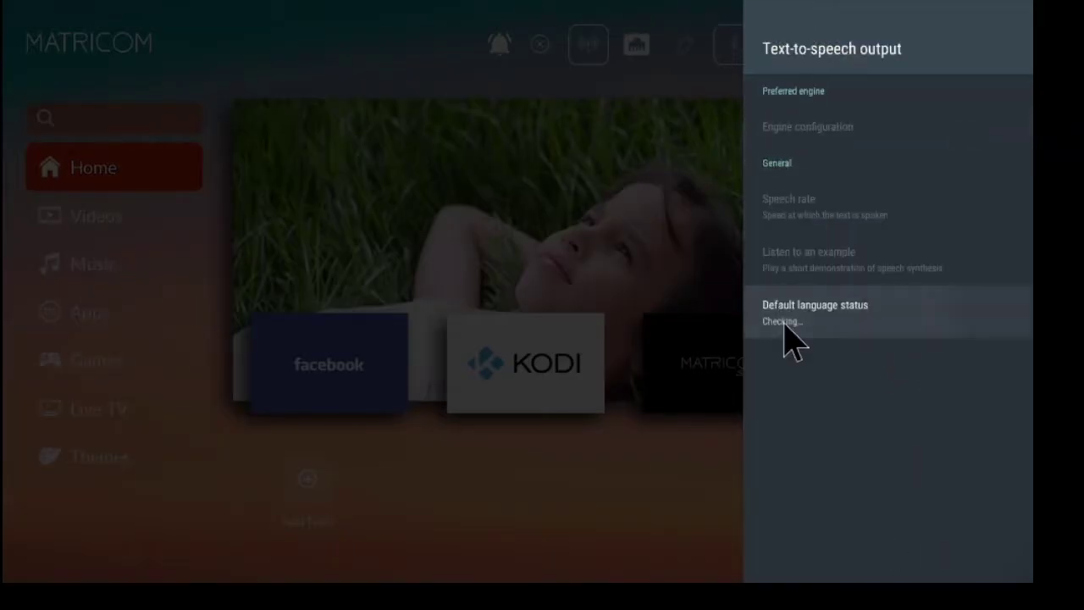
key("Escape")
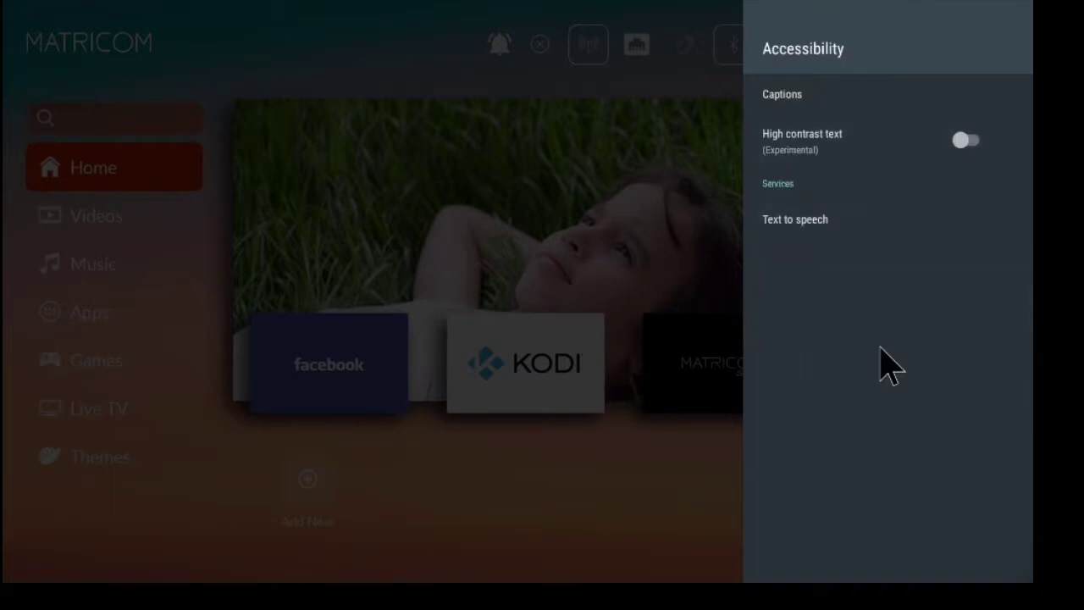
key("Escape")
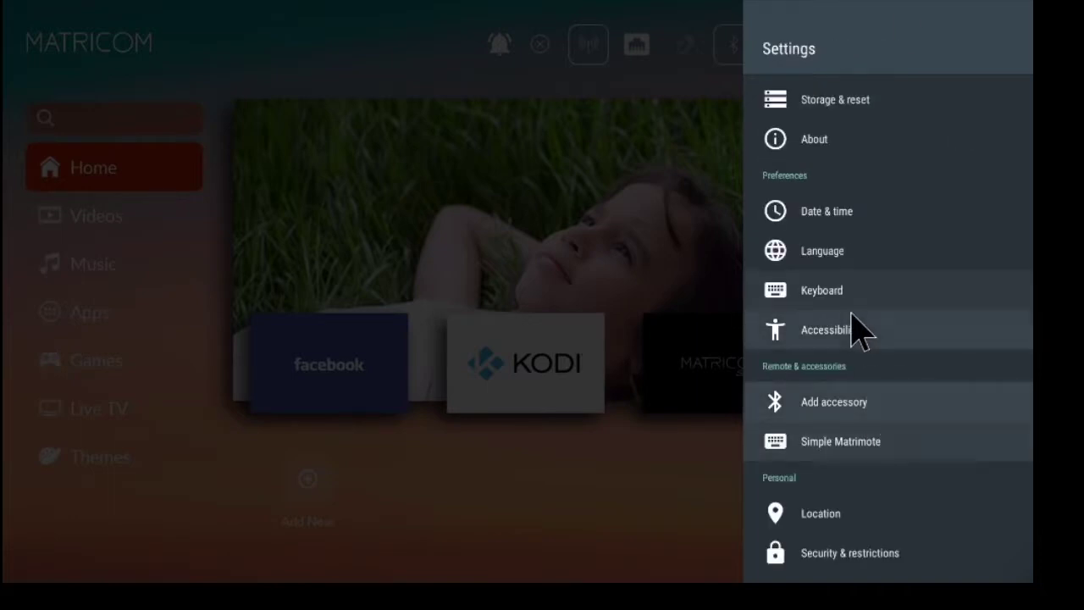
key("Escape")
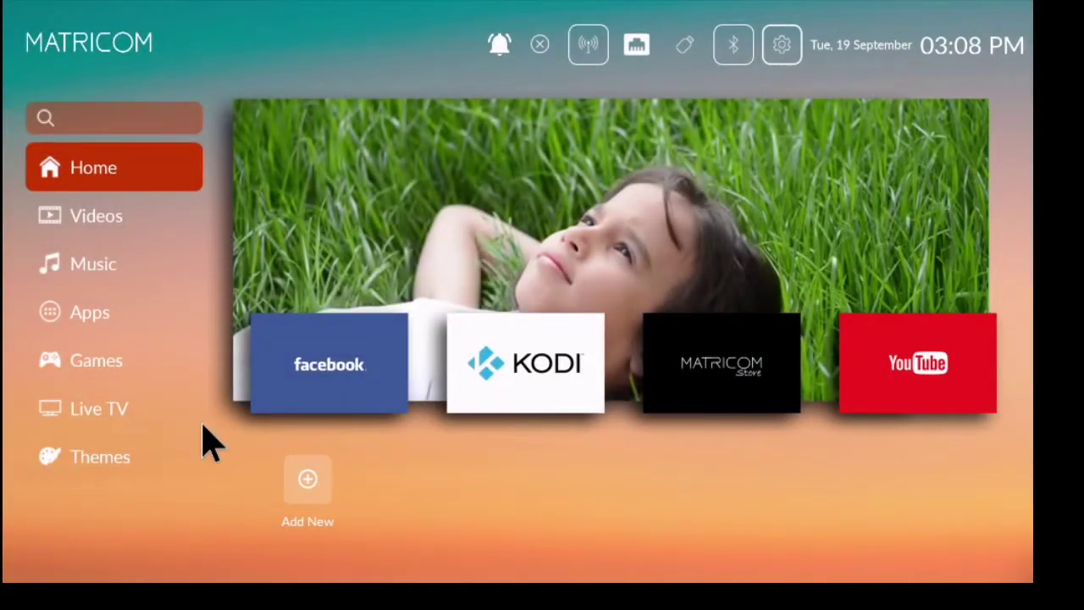
Step: Open the Accessibility page of the full Settings app from the box's installed apps
left_click(85, 324)
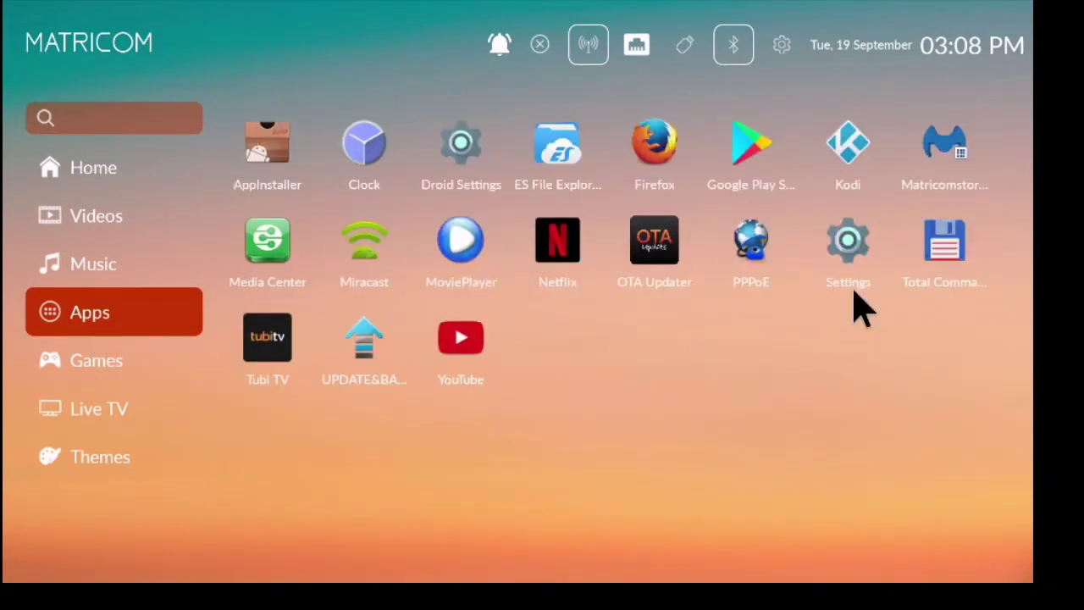
left_click(850, 243)
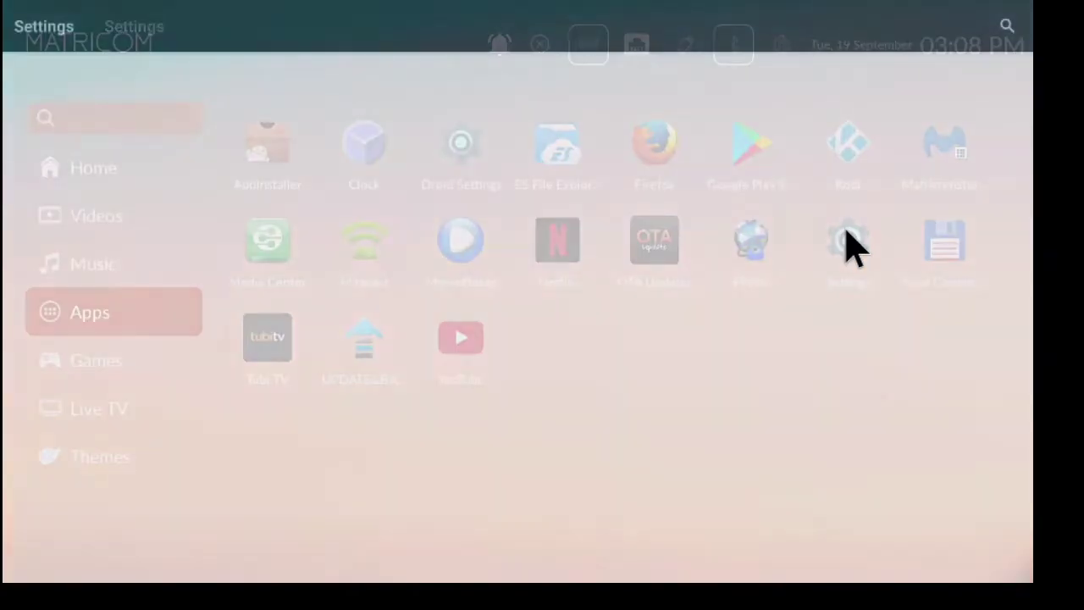
scroll(517, 318, "down", 5)
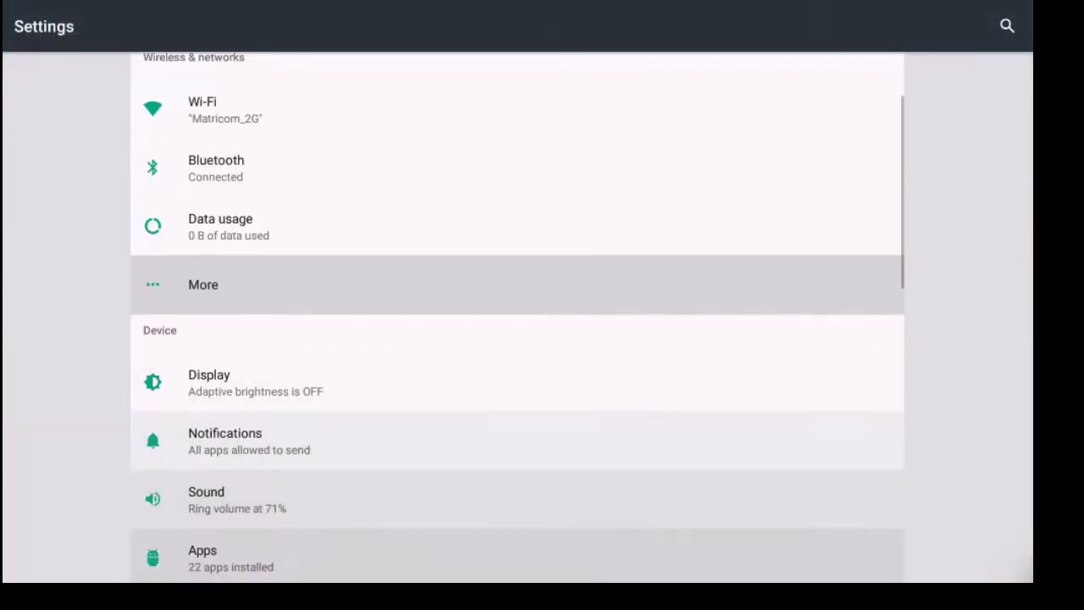
scroll(517, 318, "down", 8)
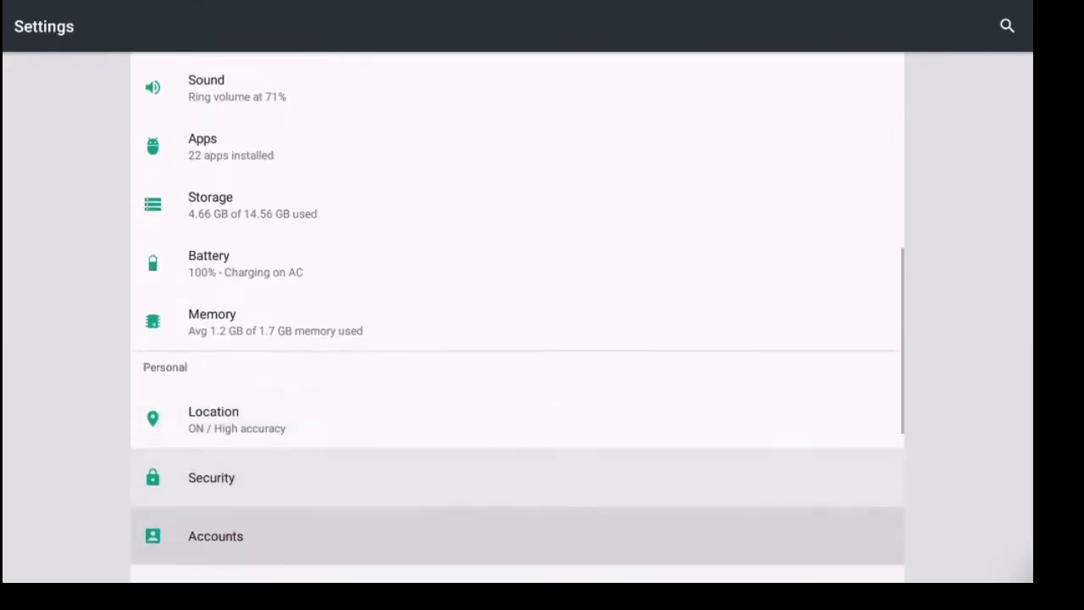
key("Down")
key("Down")
key("Down")
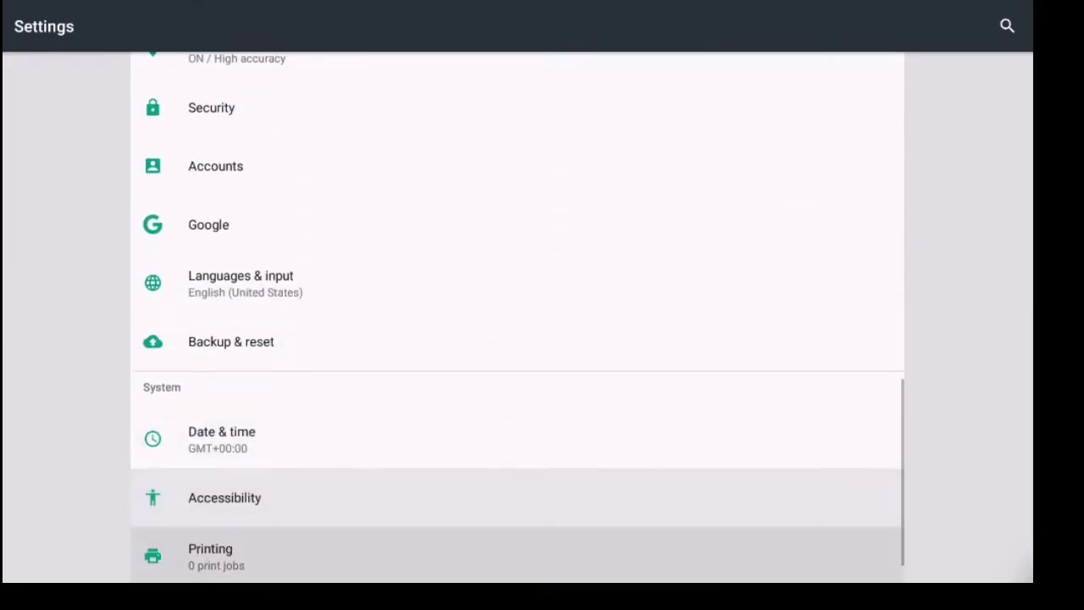
key("Up")
key("Return")
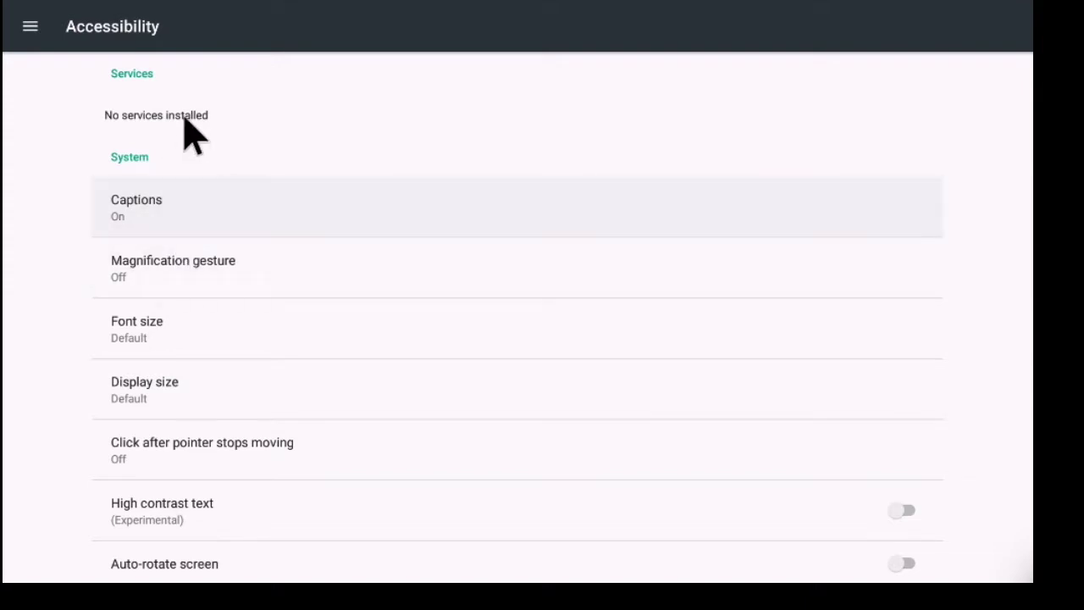
Step: Open the Magnification gesture settings and read the instructions for zooming and zooming temporarily
scroll(387, 175, "down", 3)
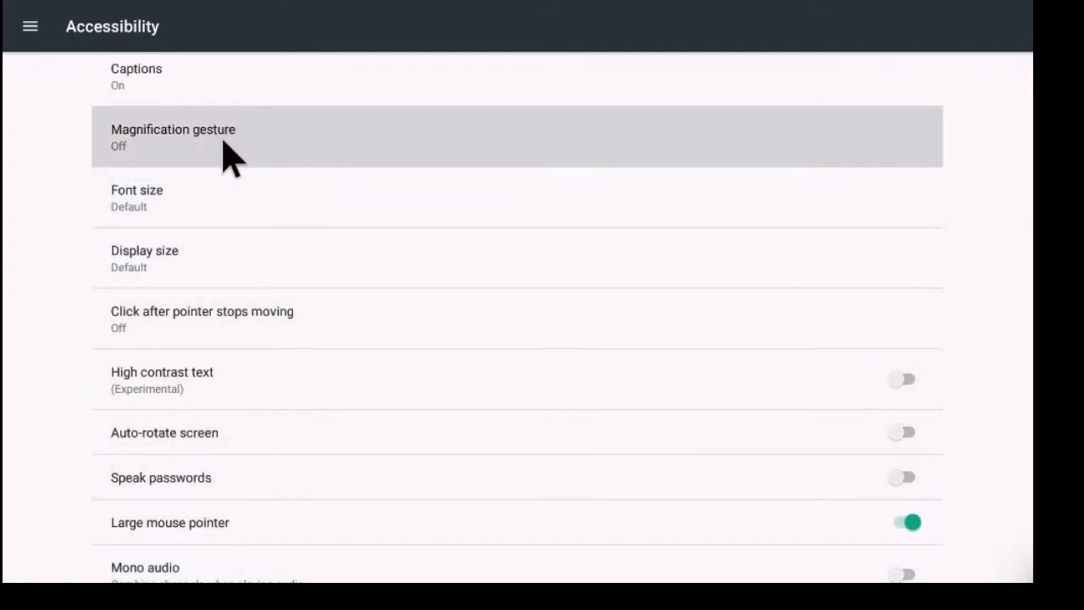
left_click(229, 157)
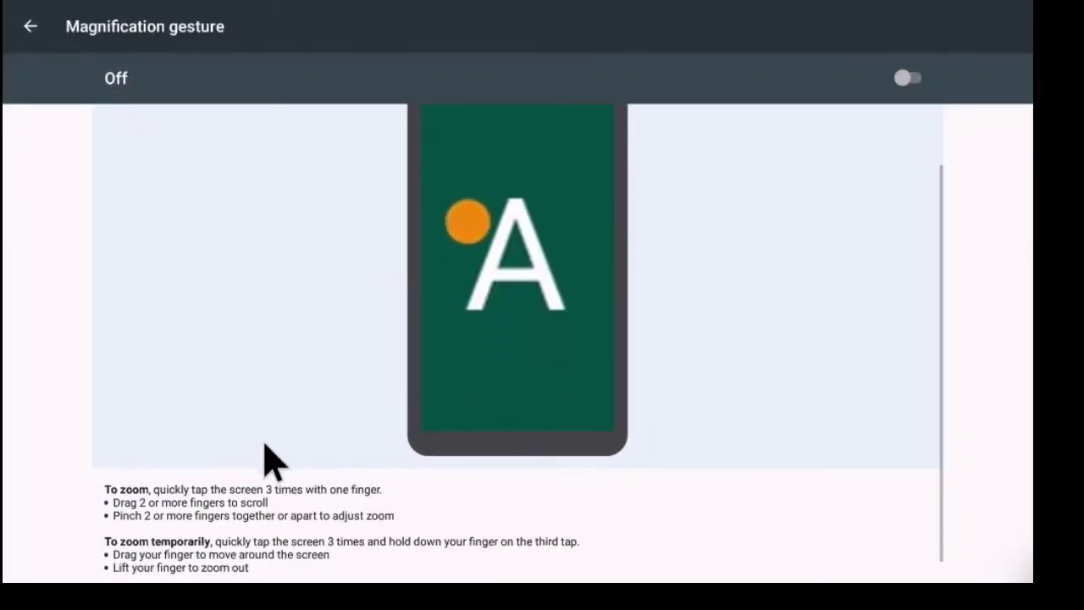
scroll(264, 462, "down", 1)
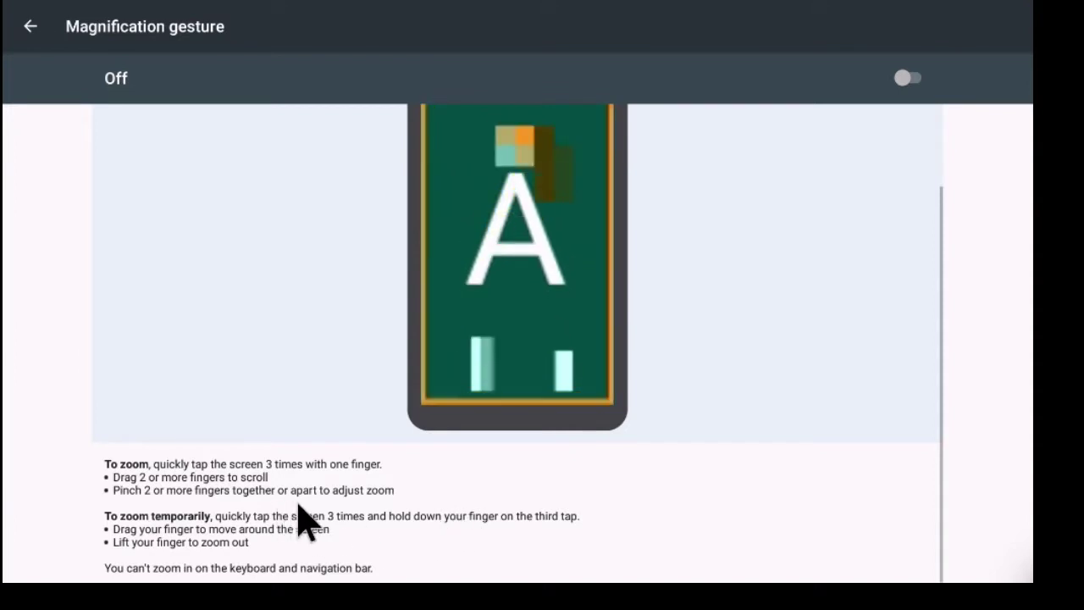
scroll(356, 508, "down", 1)
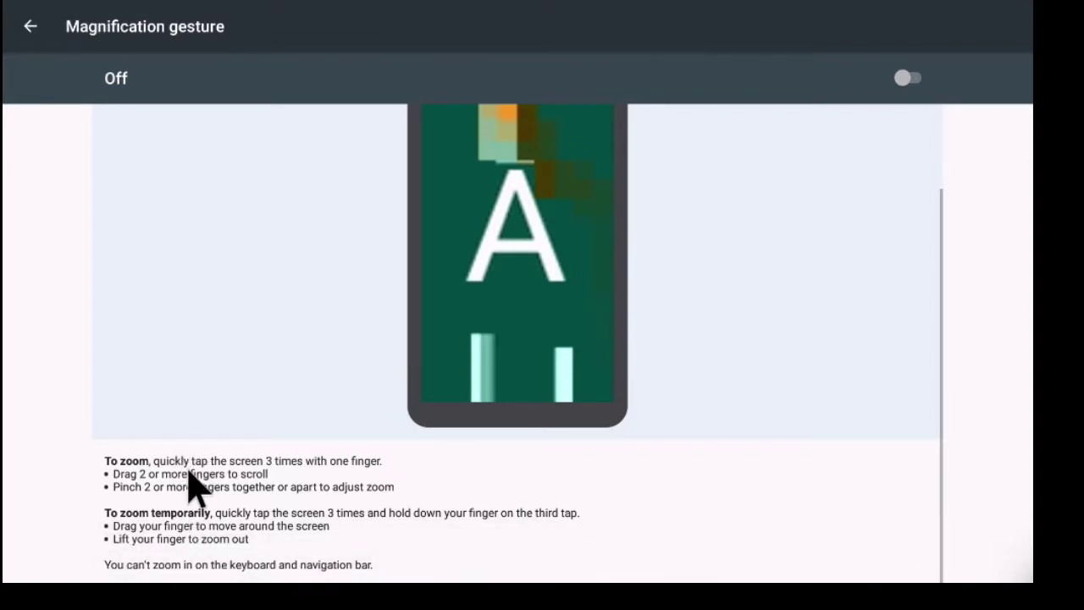
Step: Turn the Magnification gesture on and back off, and return to the Accessibility list
left_click_drag(237, 387, 230, 472)
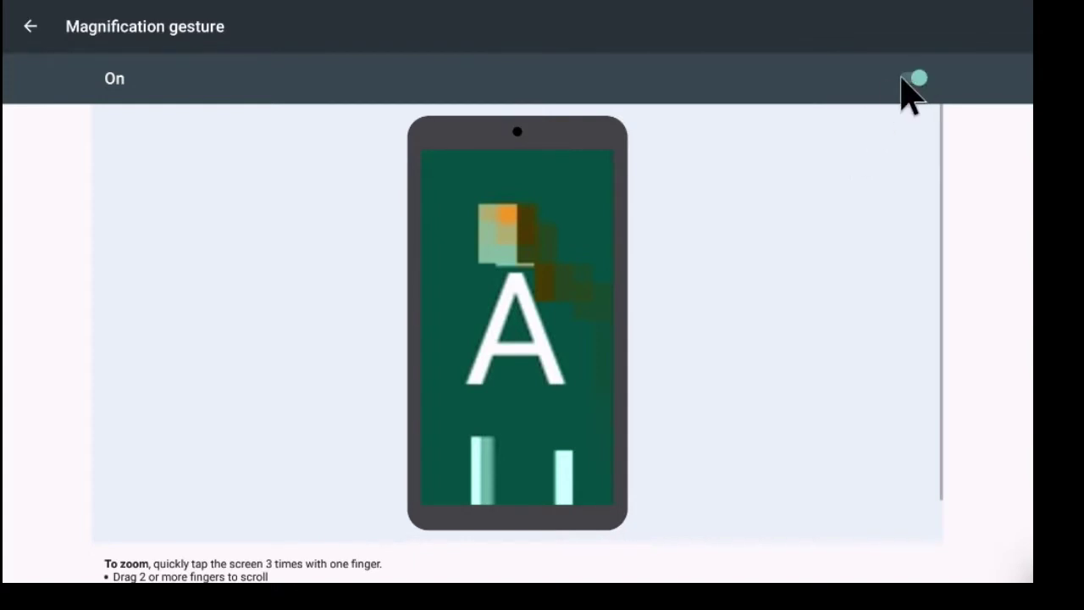
left_click(915, 82)
key("Escape")
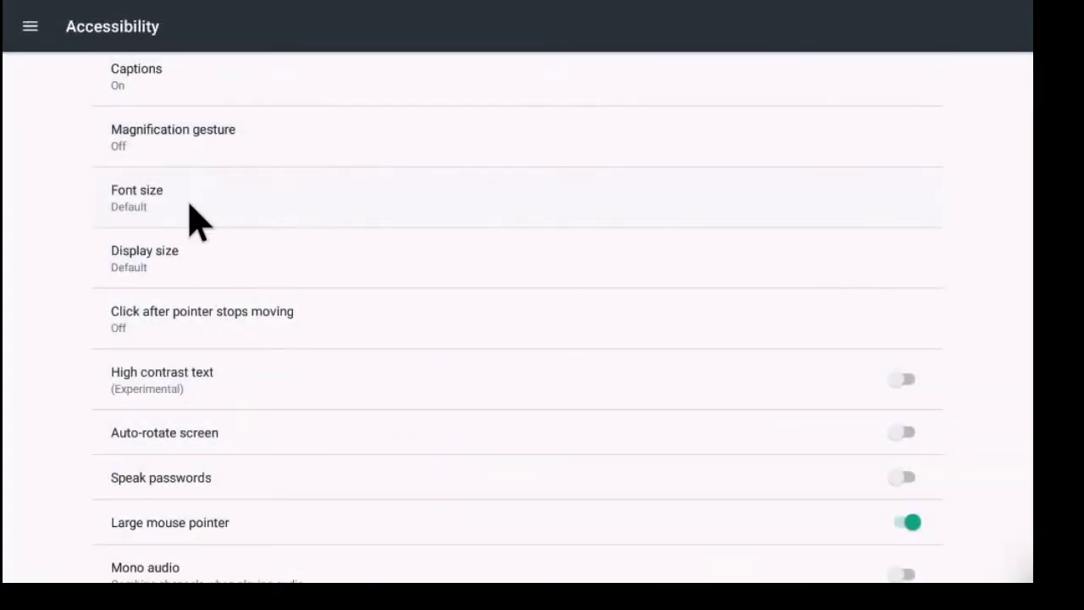
Step: Try the Large and Largest font sizes in the sample text preview and set the font size back to Default
left_click(190, 208)
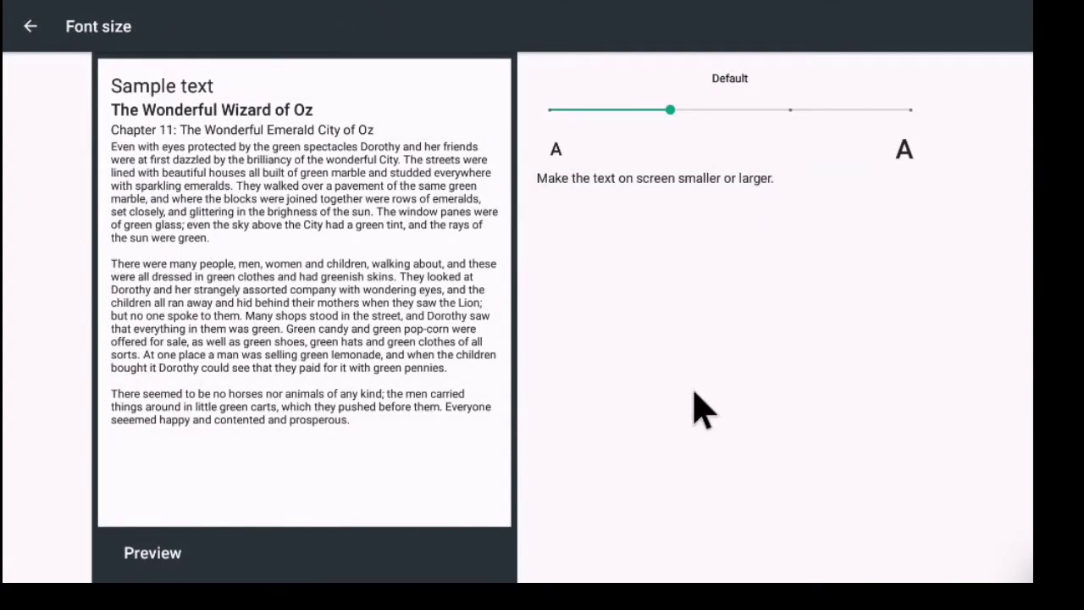
left_click(790, 111)
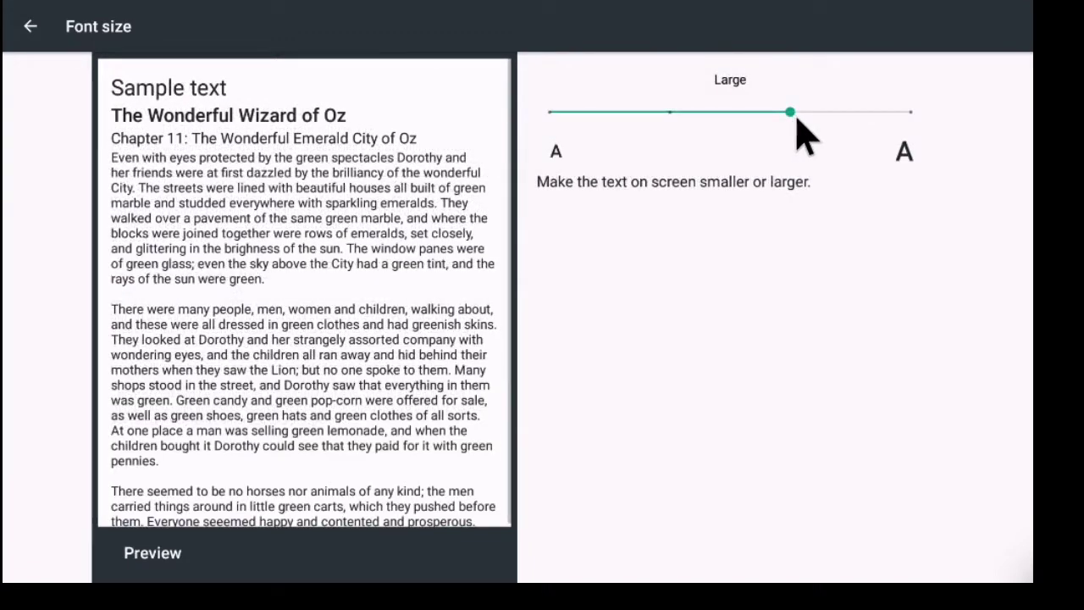
left_click(912, 113)
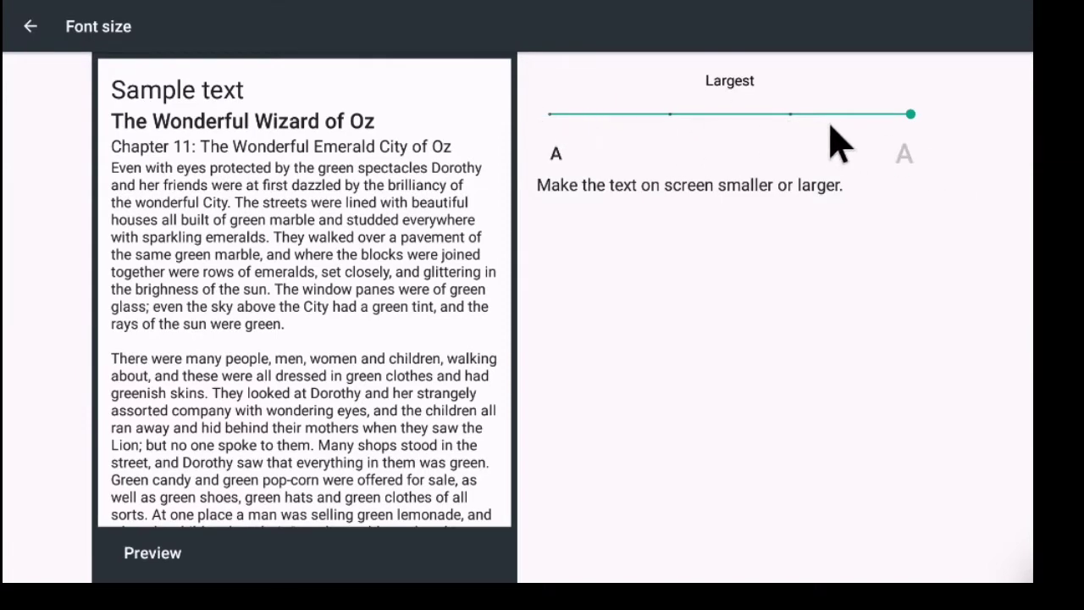
left_click(668, 116)
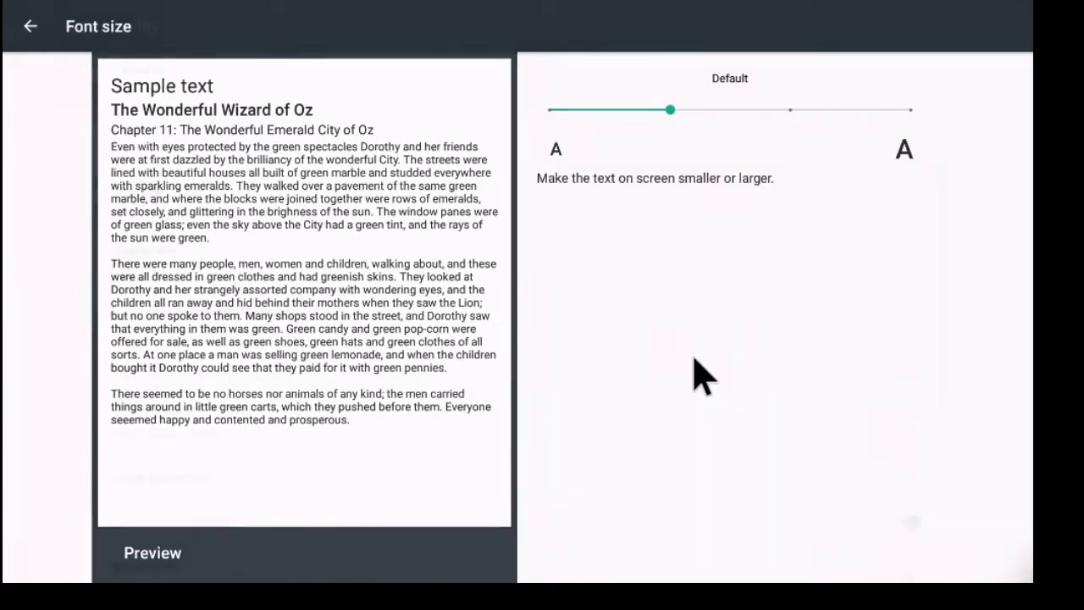
key("Escape")
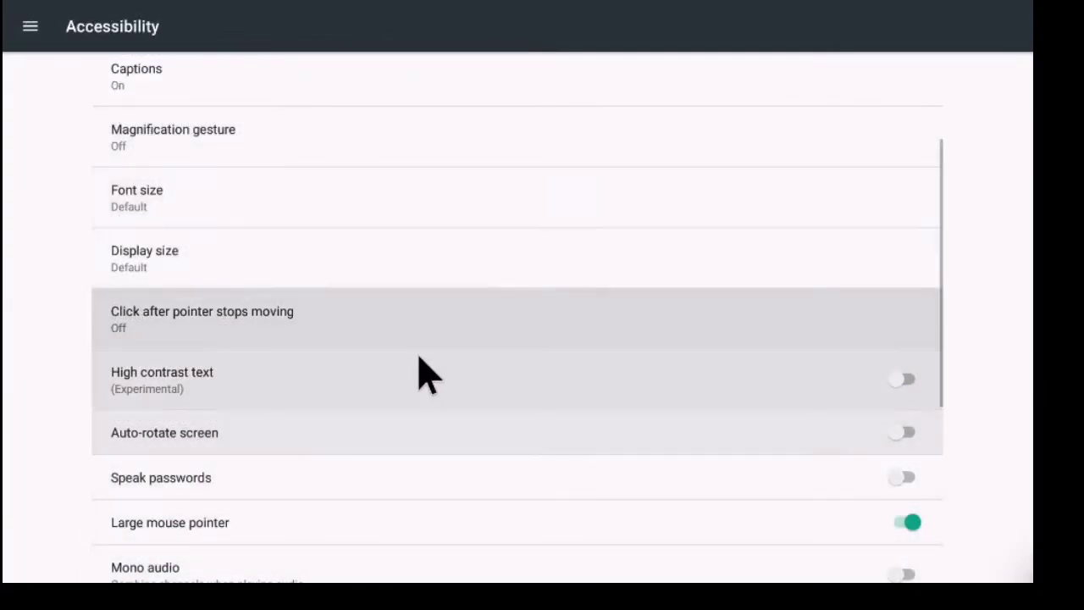
Step: Try the Large and Largest display sizes, set the display size back to Default, and return to the Accessibility list
left_click(266, 254)
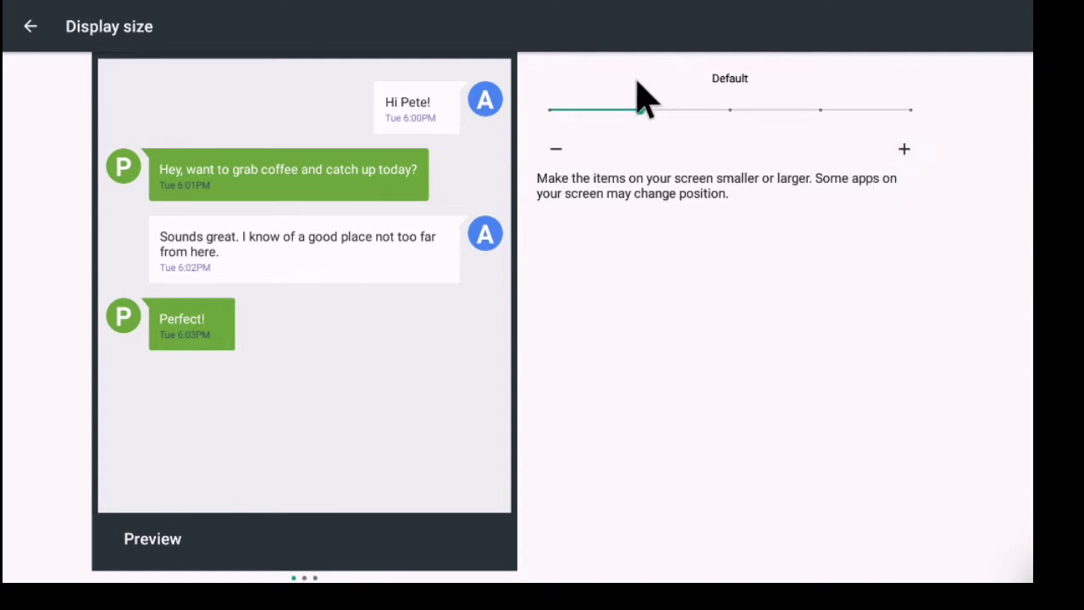
left_click(730, 110)
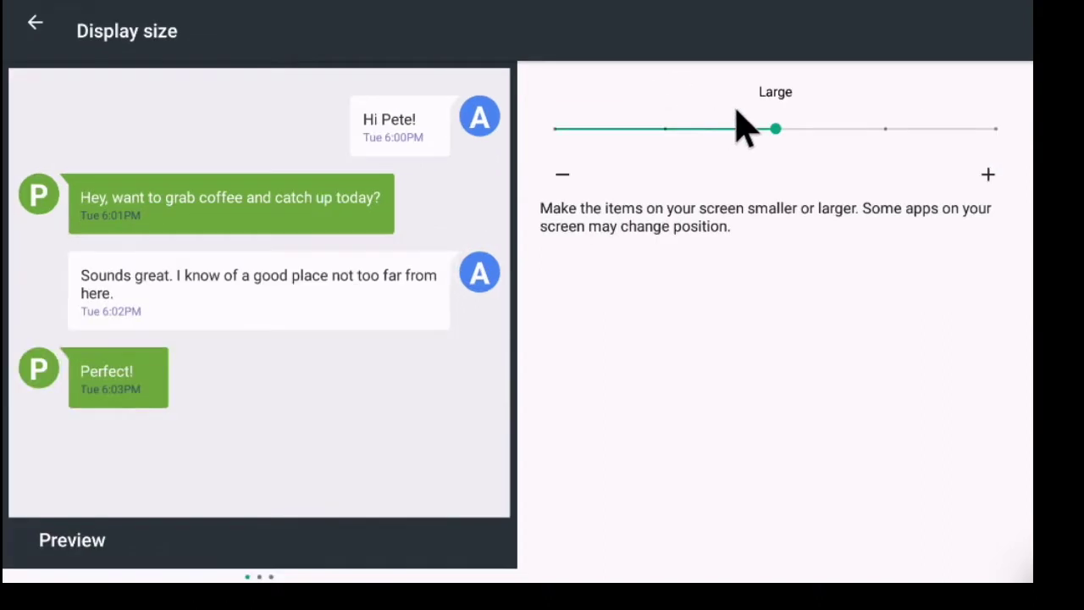
left_click(996, 129)
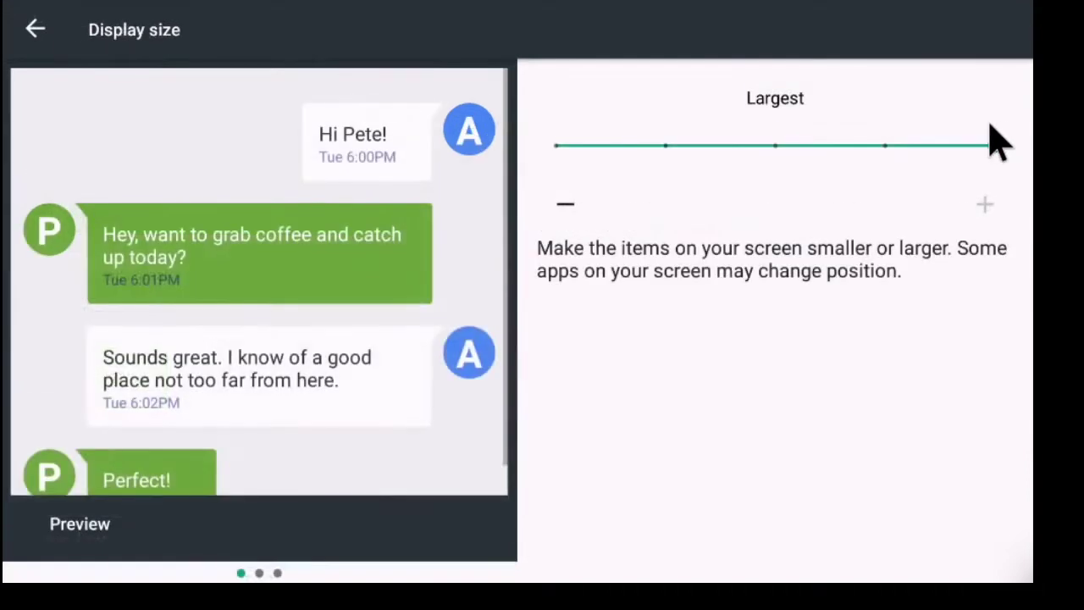
left_click(666, 144)
key("Escape")
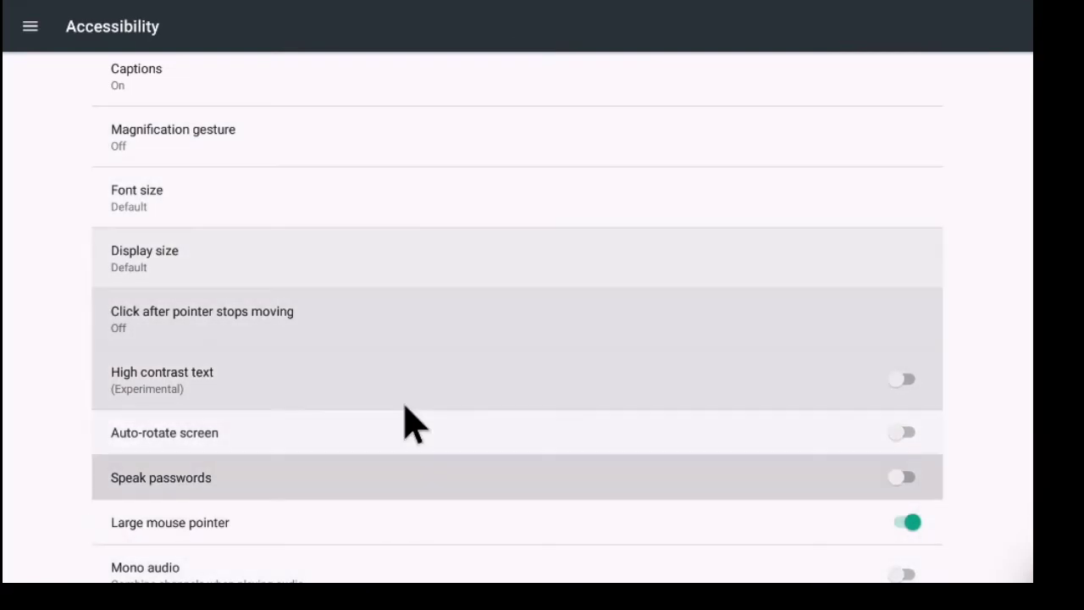
Step: Turn the Click after pointer stops moving option on and back off
left_click(343, 322)
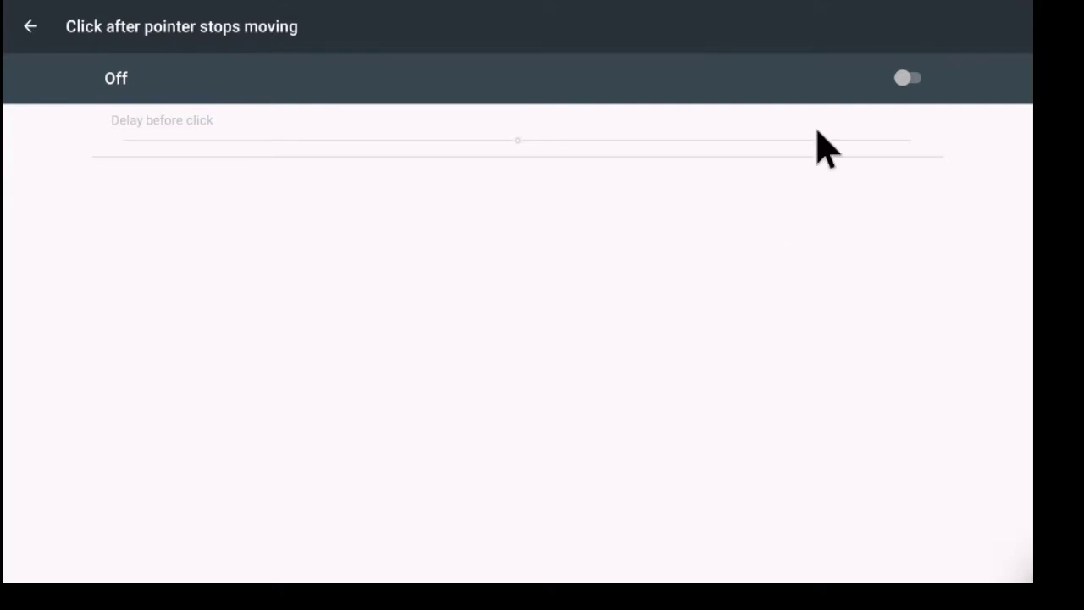
left_click(903, 81)
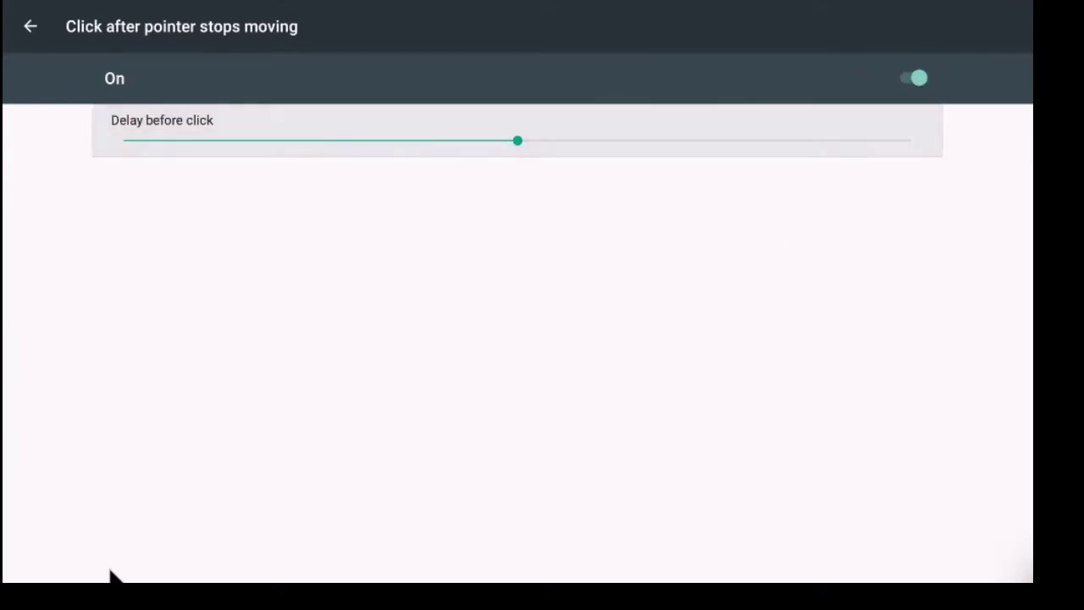
left_click(909, 75)
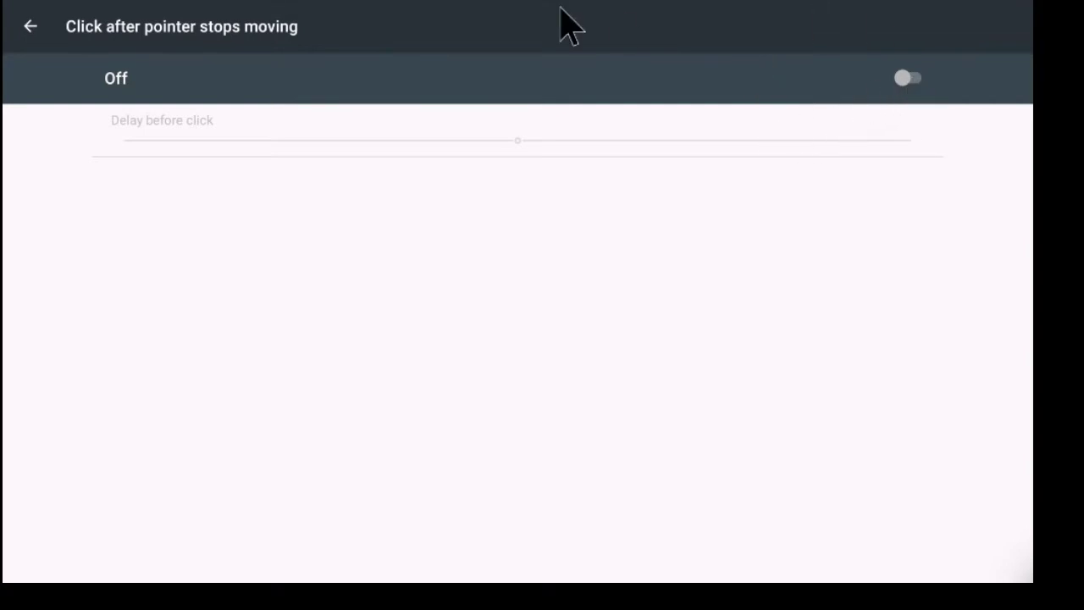
Step: Turn on Click after pointer stops moving, lengthen the delay before click, turn the option back off, and return to the Accessibility list
left_click(914, 81)
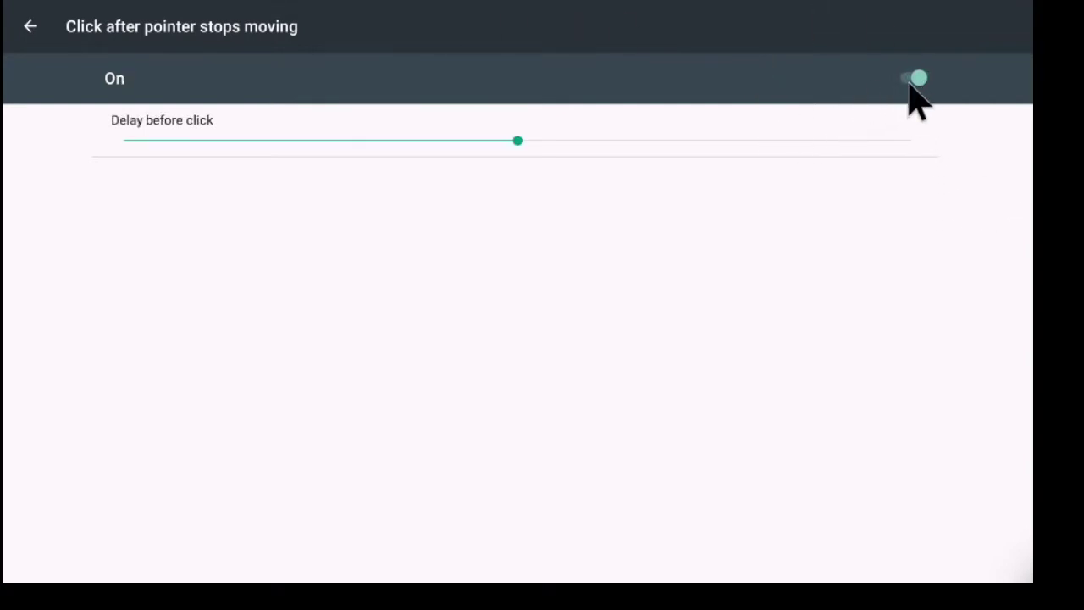
left_click(663, 140)
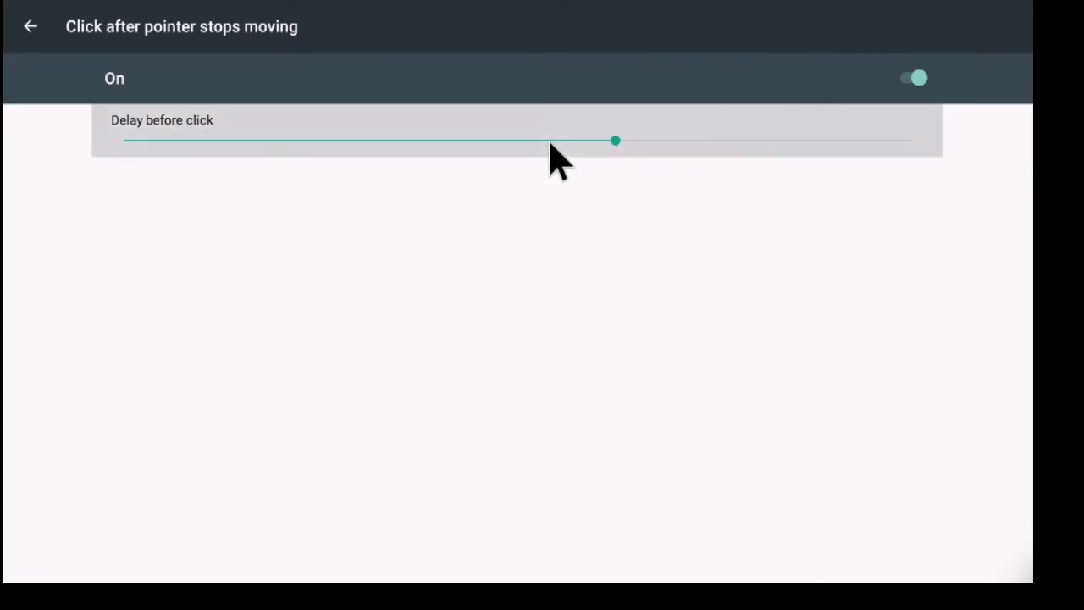
left_click(911, 76)
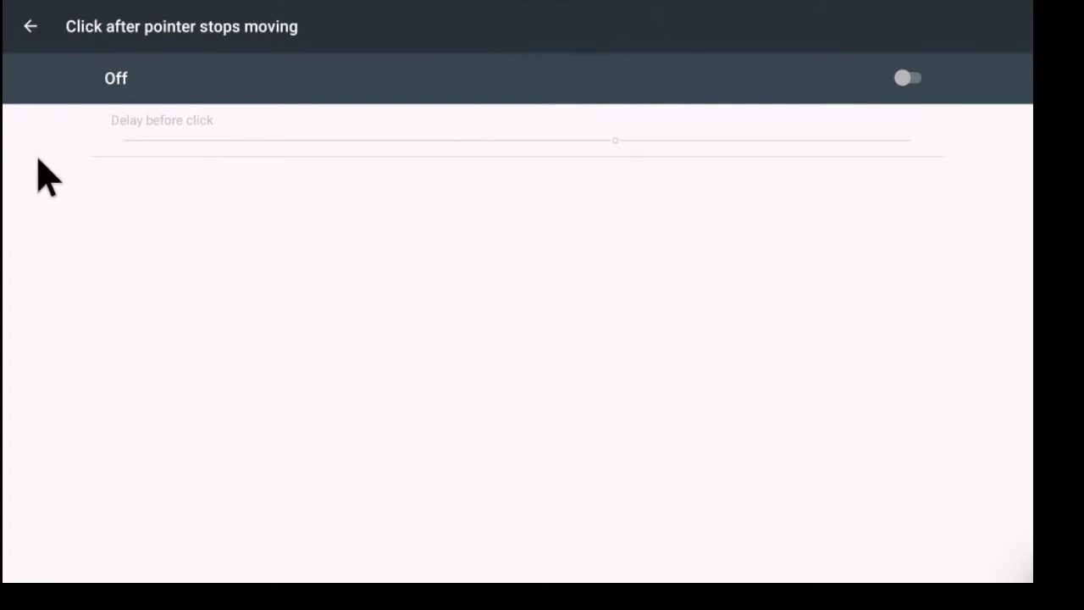
key("Escape")
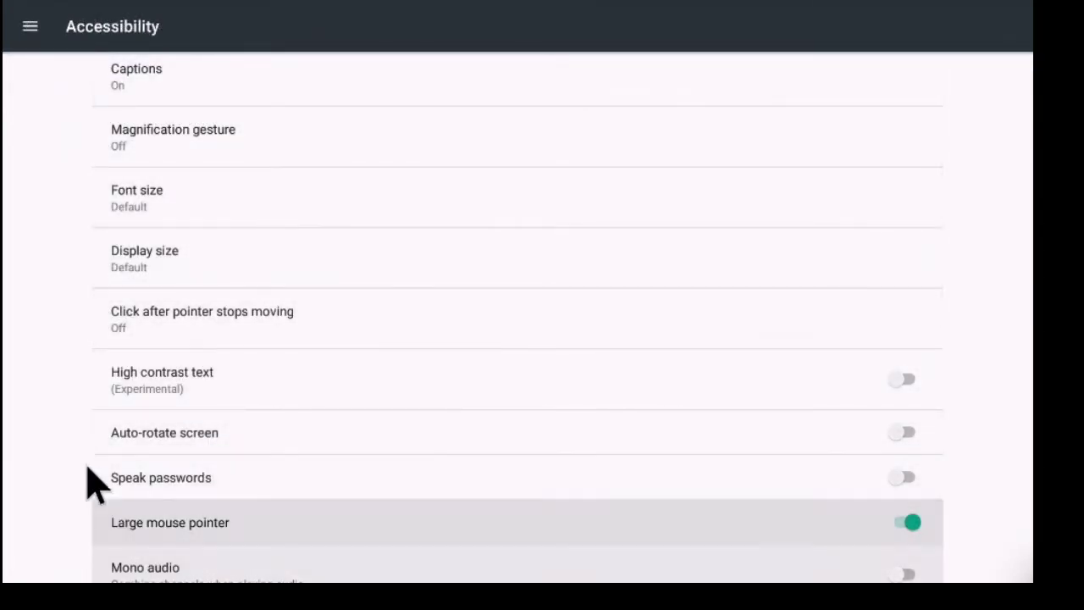
Step: Turn High contrast text on and back off, and turn Large mouse pointer off and back on
left_click(168, 370)
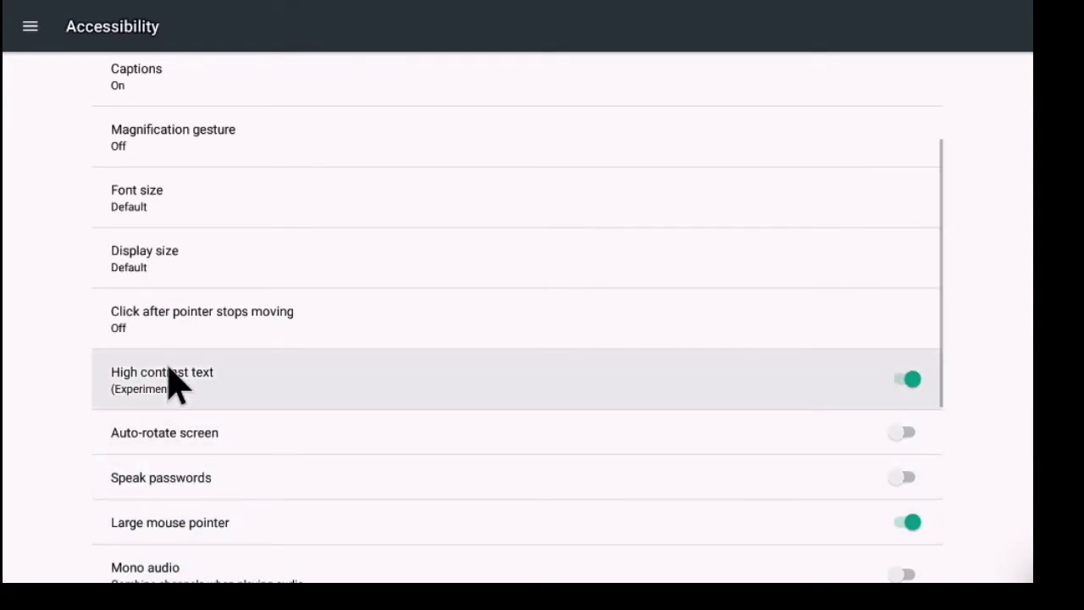
left_click(263, 395)
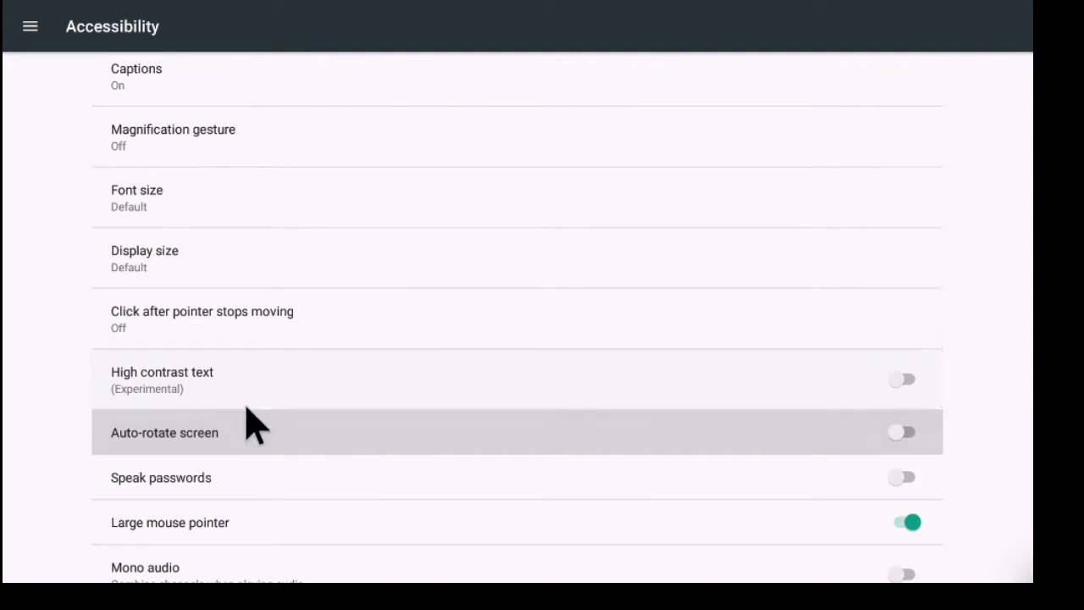
scroll(230, 399, "up", 1)
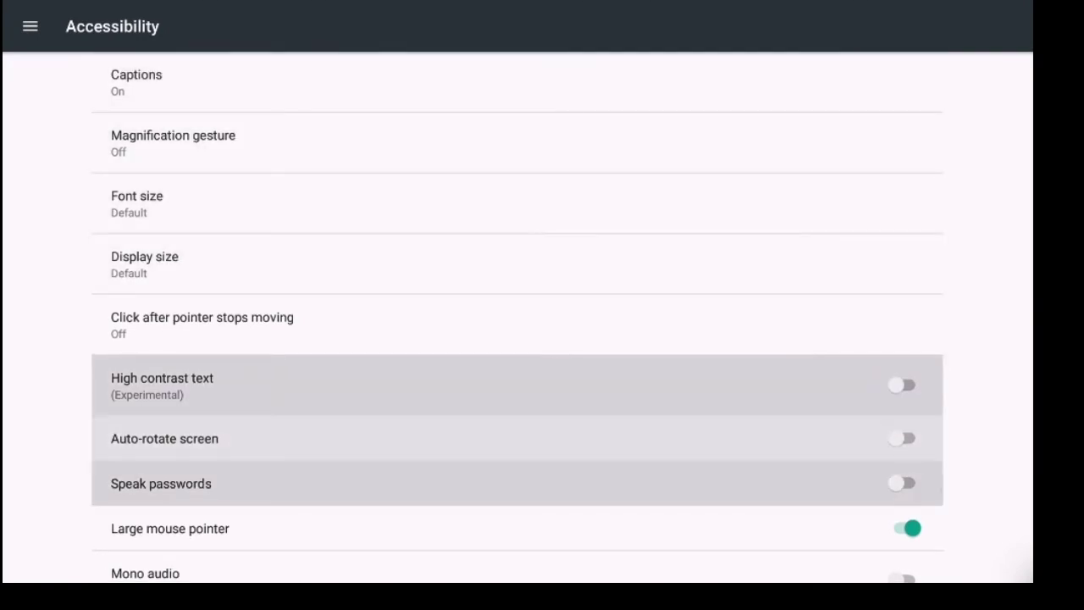
scroll(517, 398, "down", 2)
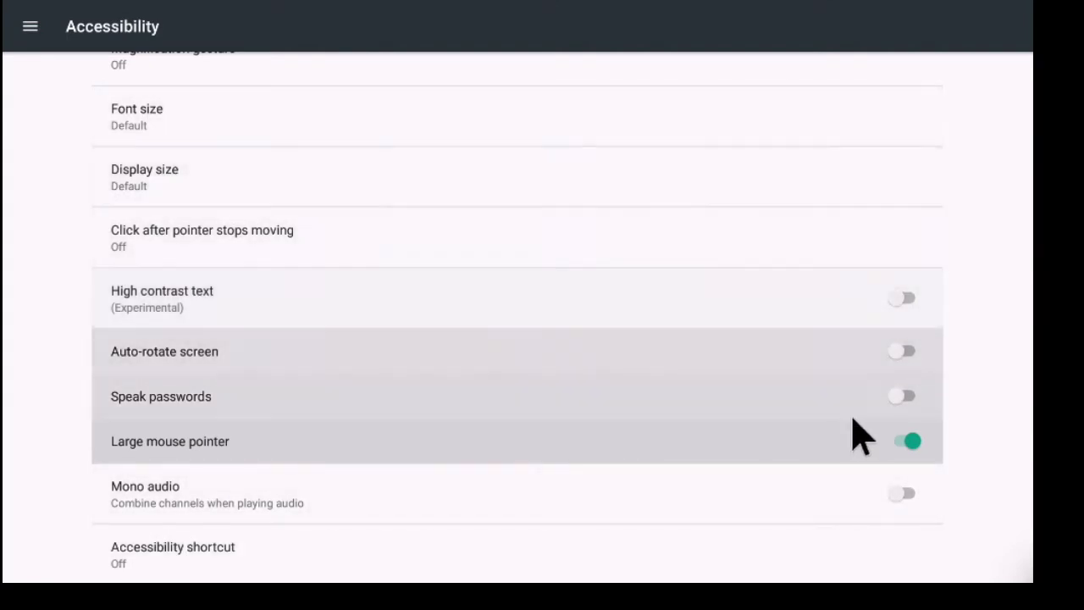
left_click(890, 439)
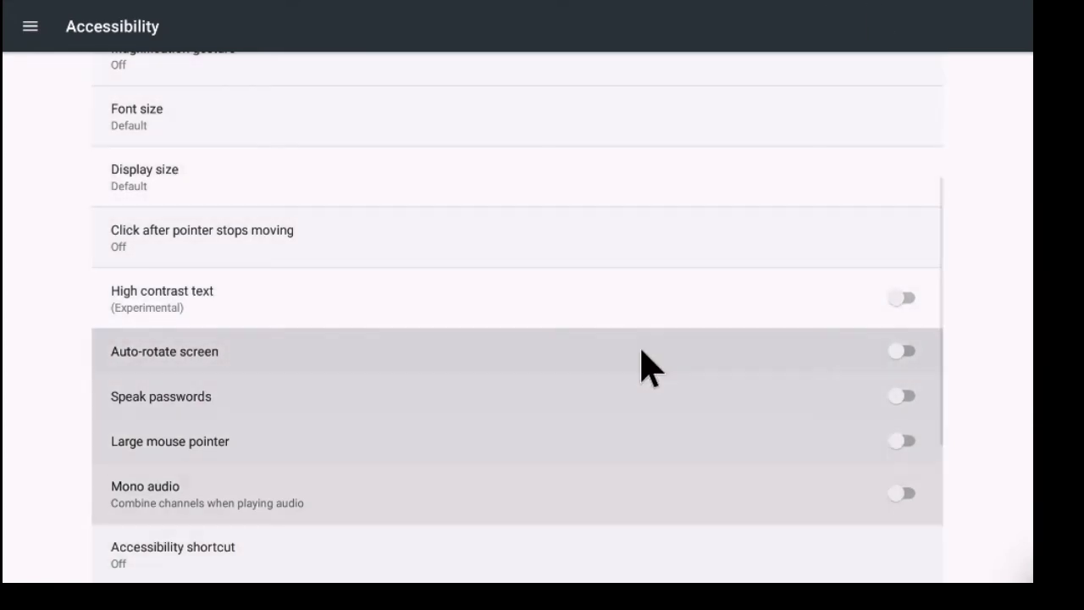
left_click(904, 442)
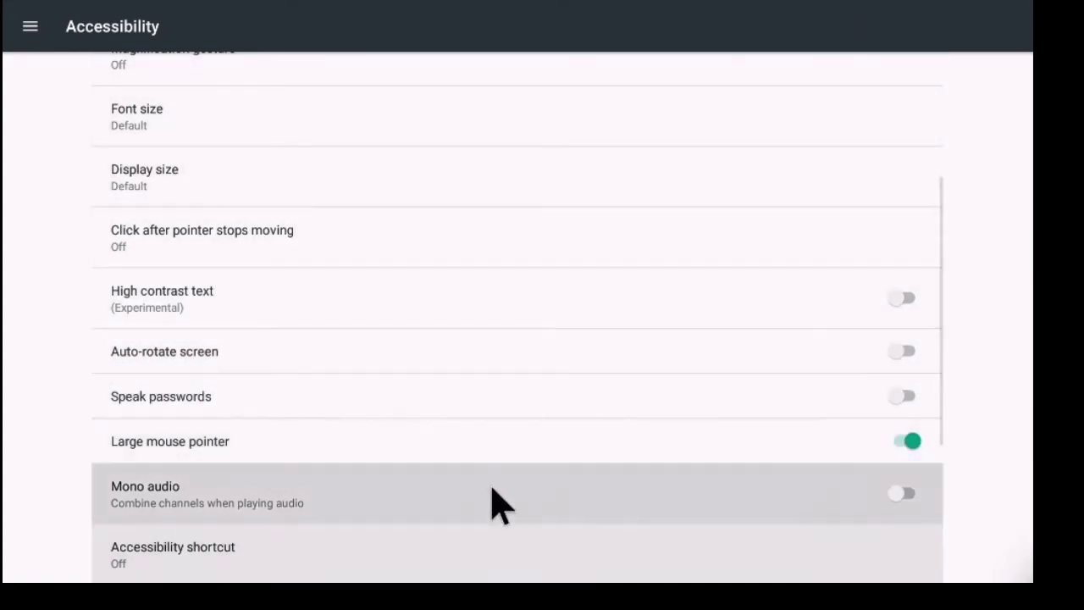
Step: Turn the Mono audio option on and back off in the Accessibility list
scroll(478, 419, "up", 1)
scroll(423, 441, "down", 3)
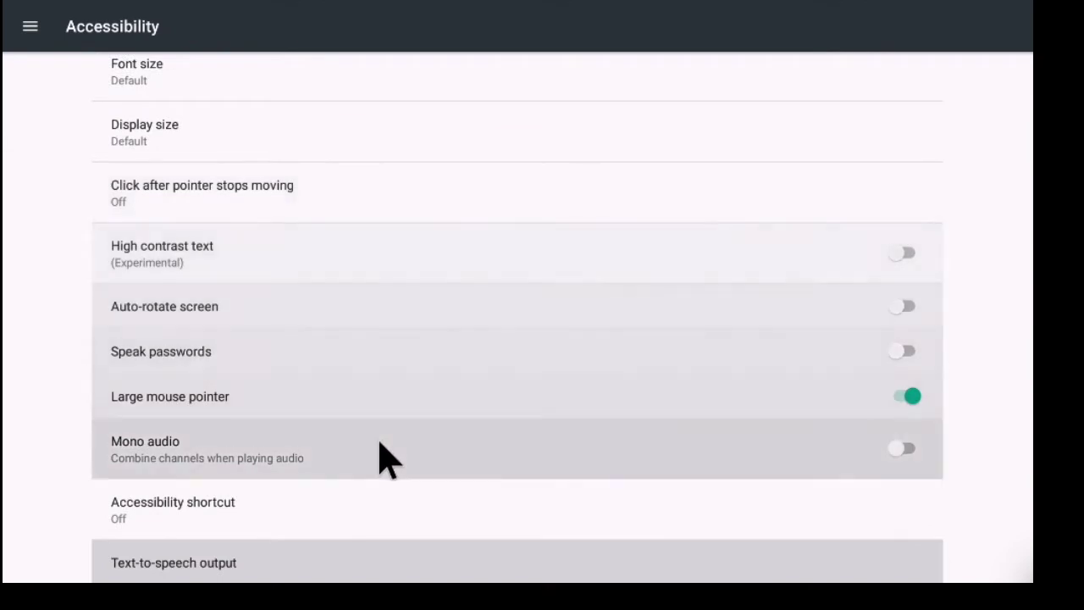
left_click(379, 441)
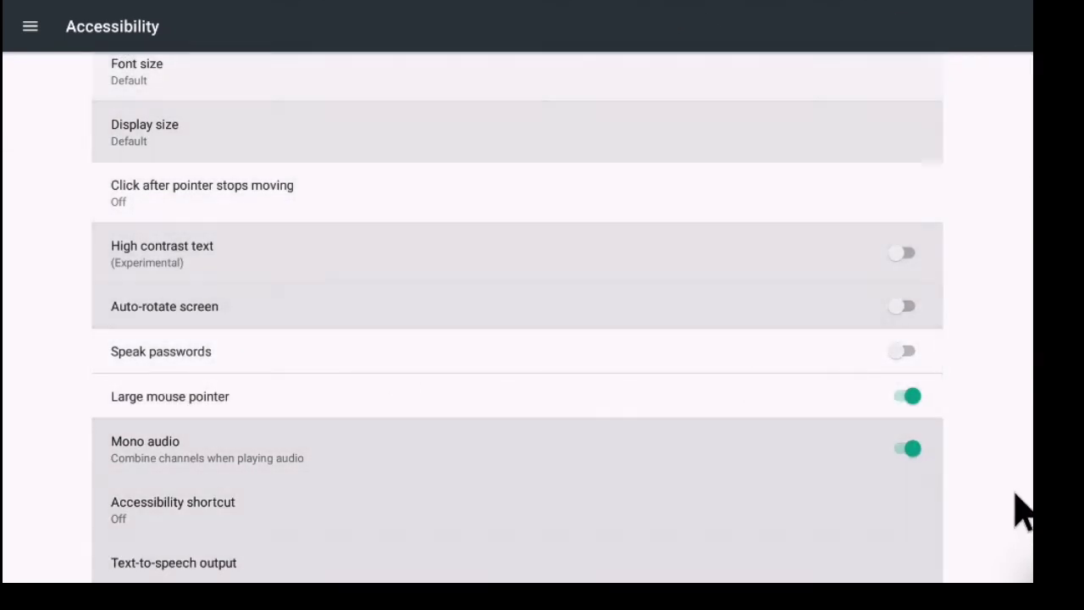
left_click(900, 450)
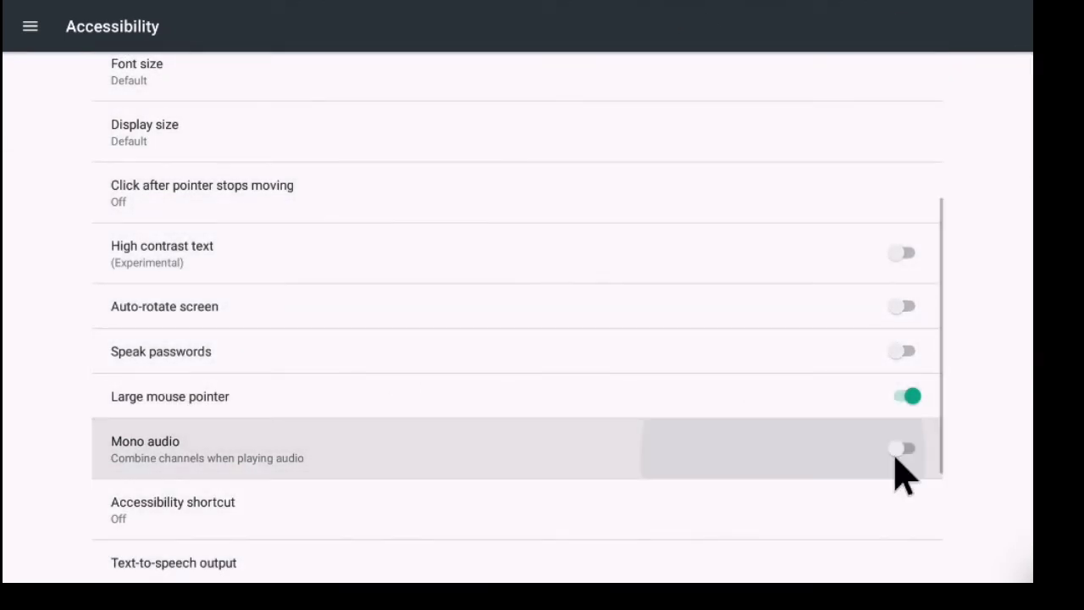
Step: Read the instructions on the Accessibility shortcut page and return to the Accessibility list
scroll(517, 319, "down", 2)
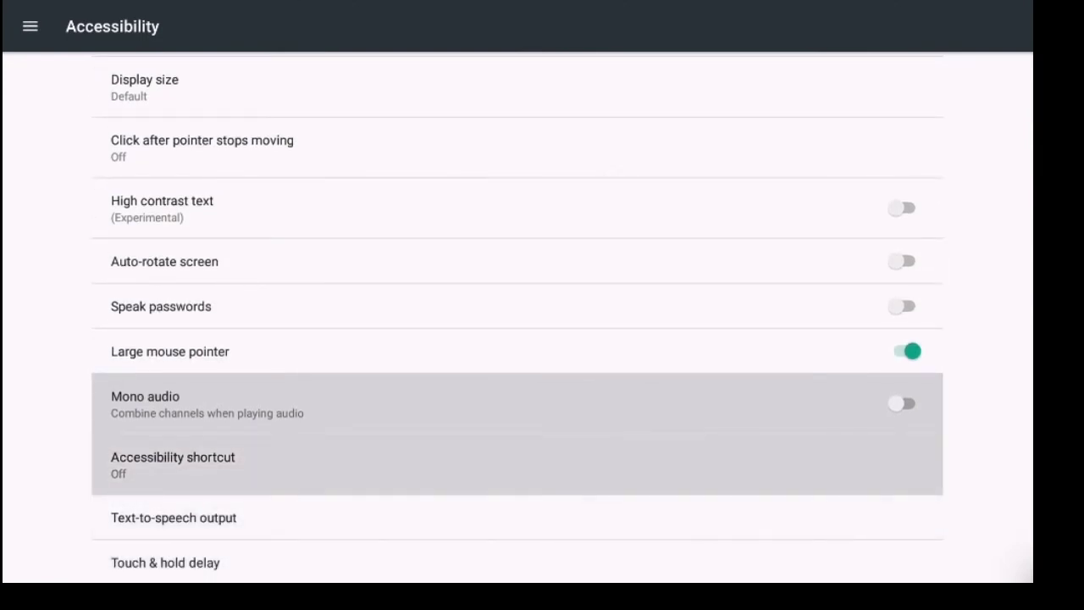
left_click(516, 464)
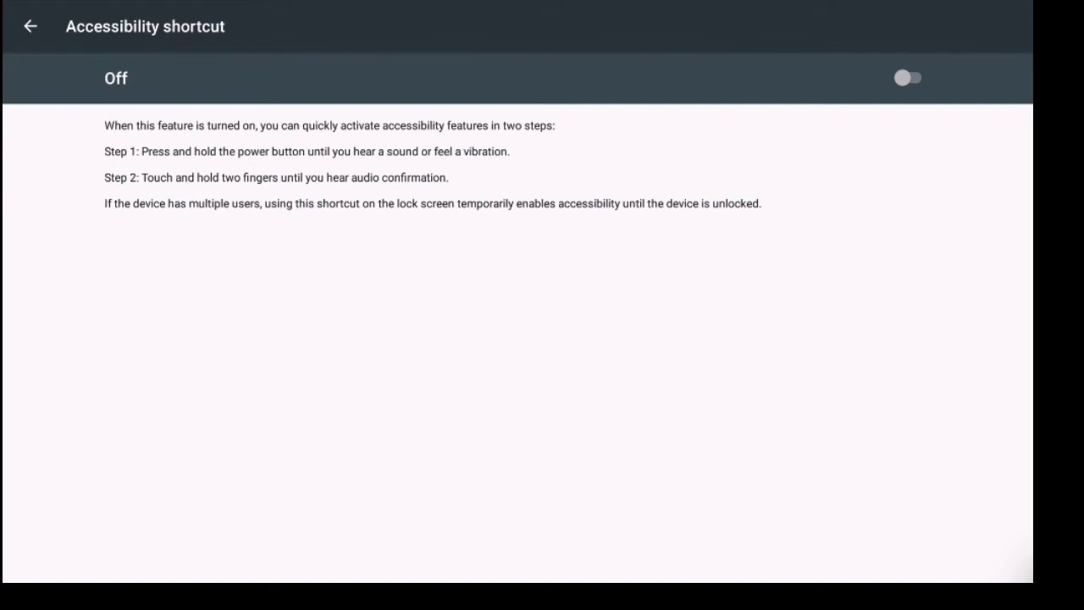
key("Escape")
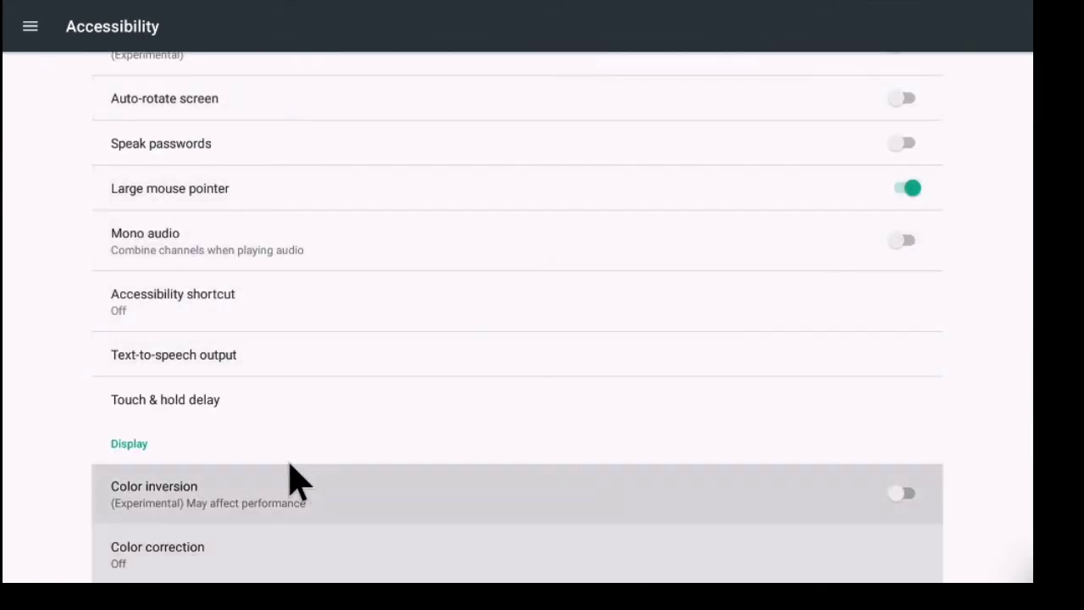
Step: View the Touch & hold delay choices without selecting one, and turn Color inversion on and back off
left_click(238, 402)
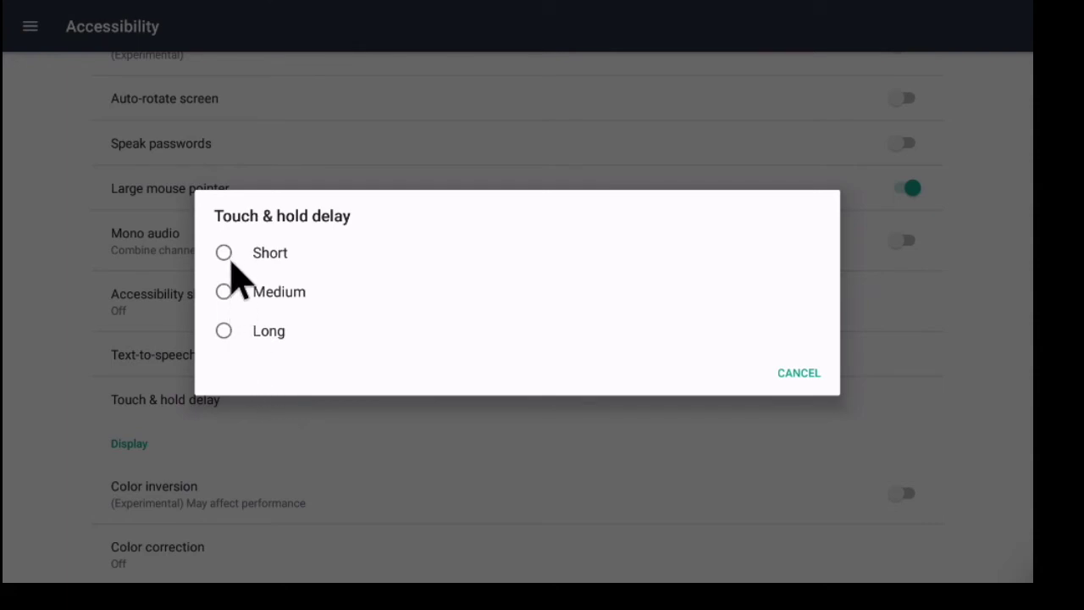
left_click(212, 454)
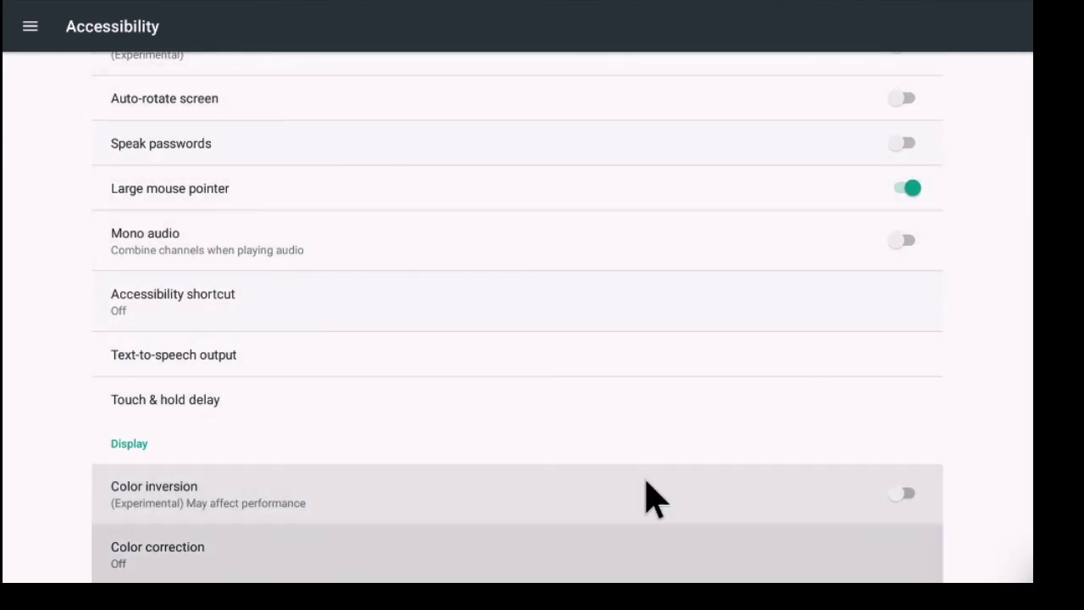
left_click(646, 486)
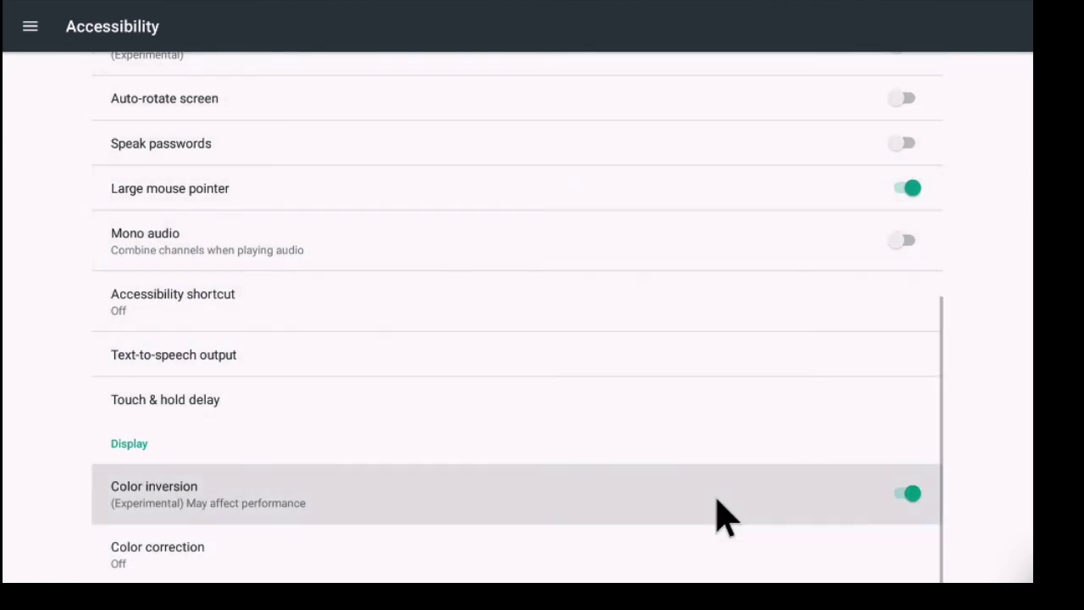
left_click(903, 496)
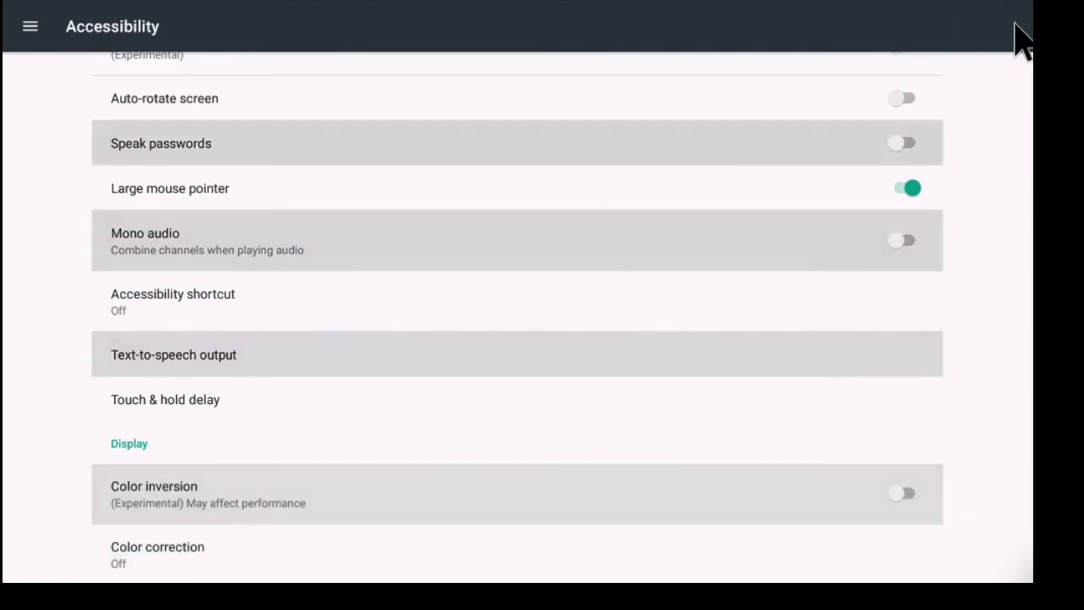
Step: View the Color correction page and its correction mode, and return to the main Settings list
left_click(441, 561)
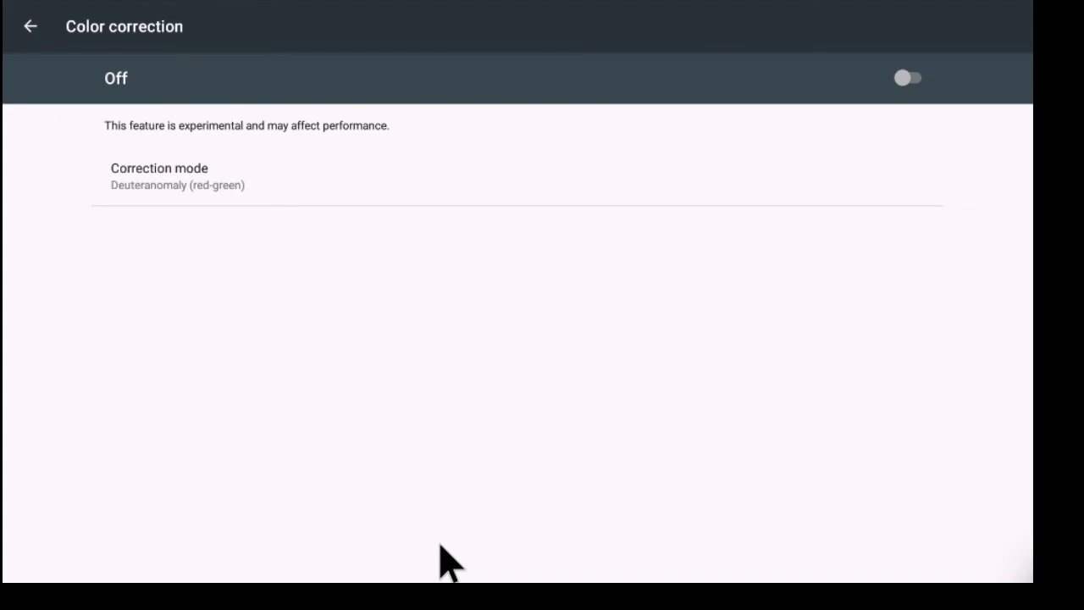
key("Escape")
key("Escape")
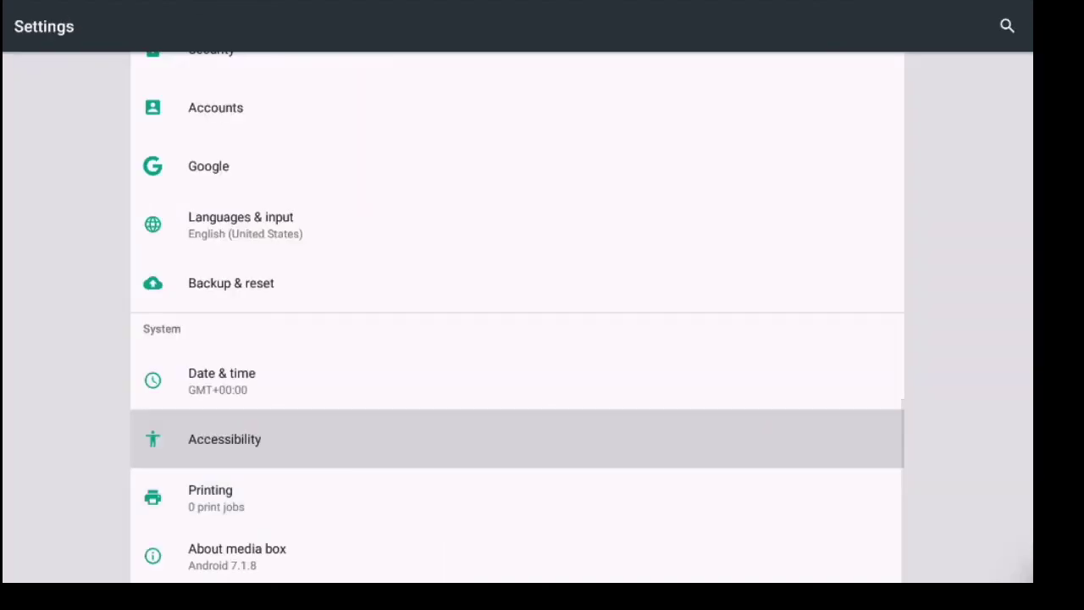